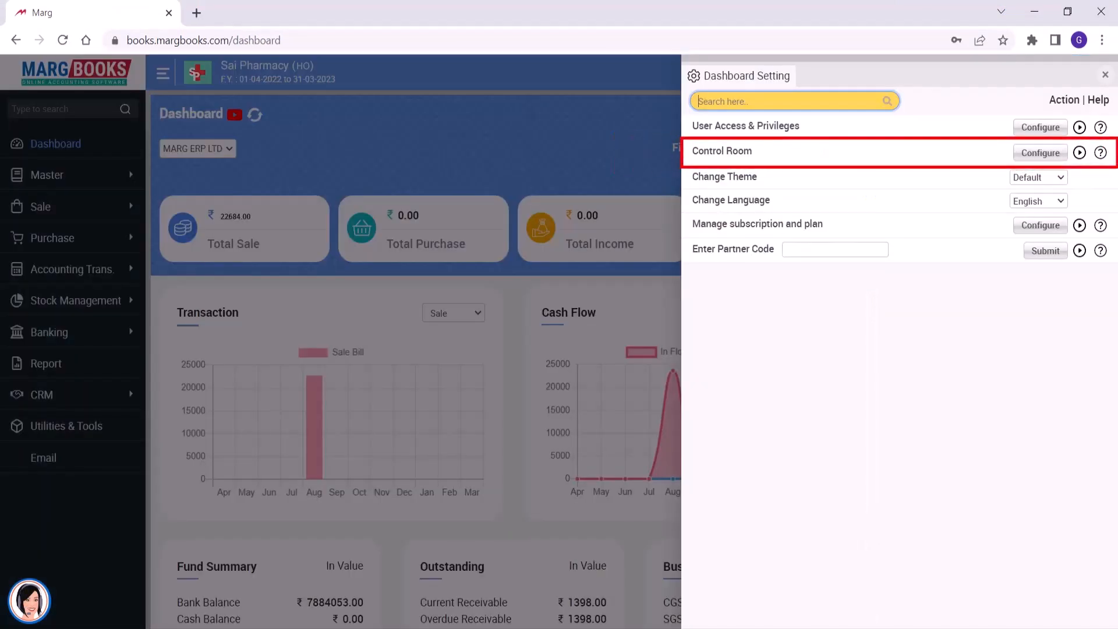
Step: Set Multi branch management to Yes in the Control Room and save the change
click(1037, 156)
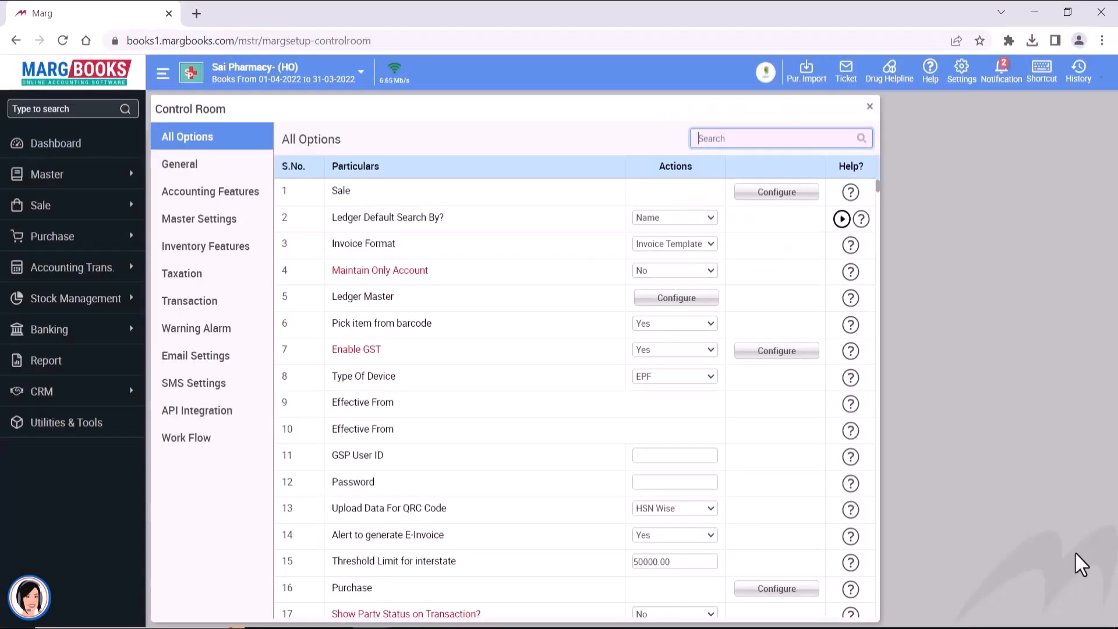
text(branch)
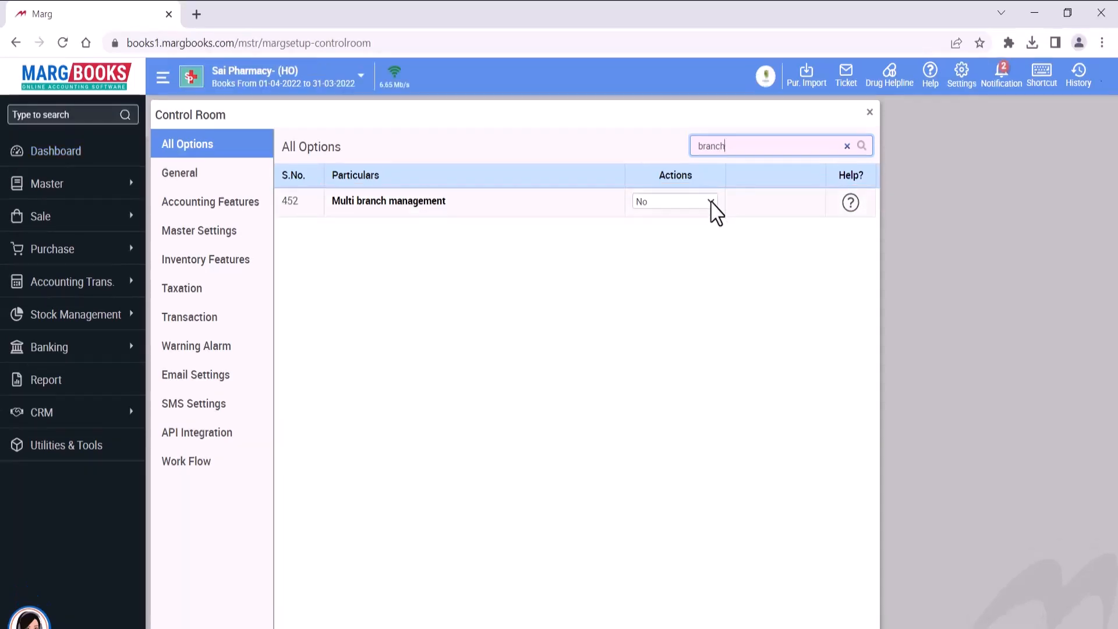
click(708, 201)
click(664, 230)
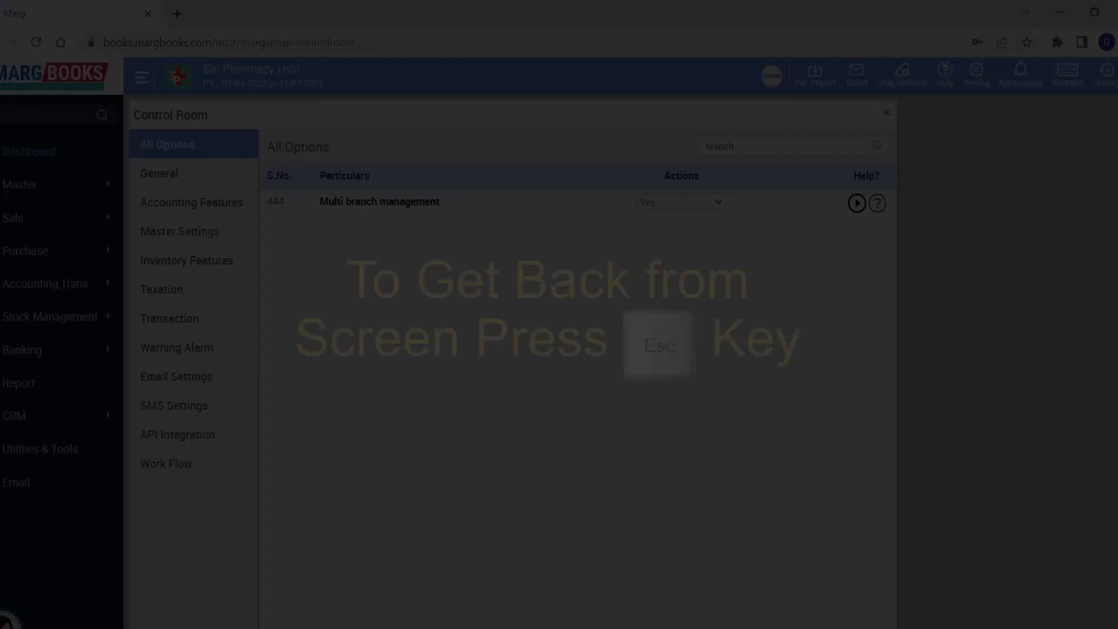
key(Escape)
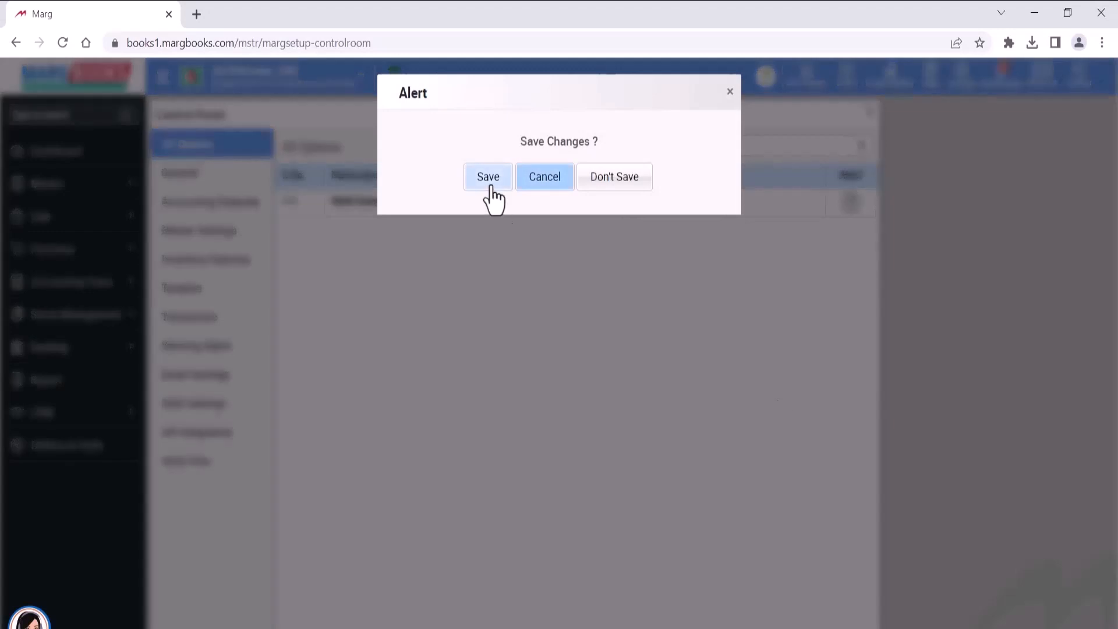
click(489, 185)
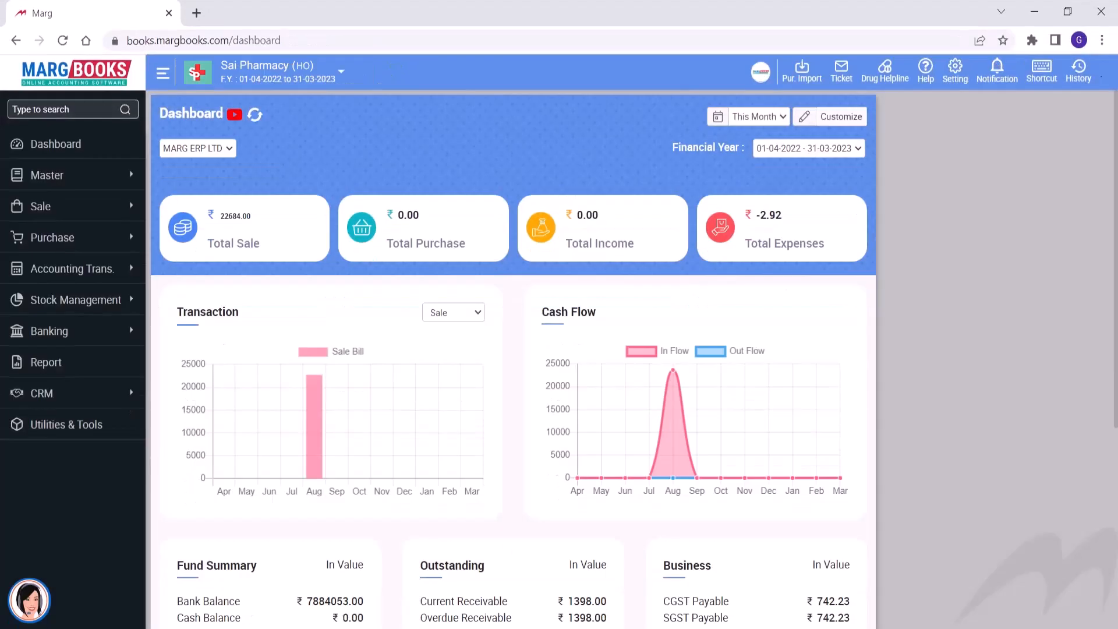
Step: Create a new branch named Sai pharmacy-Laxmi Nagar with branch code LN and fill in its address
click(68, 184)
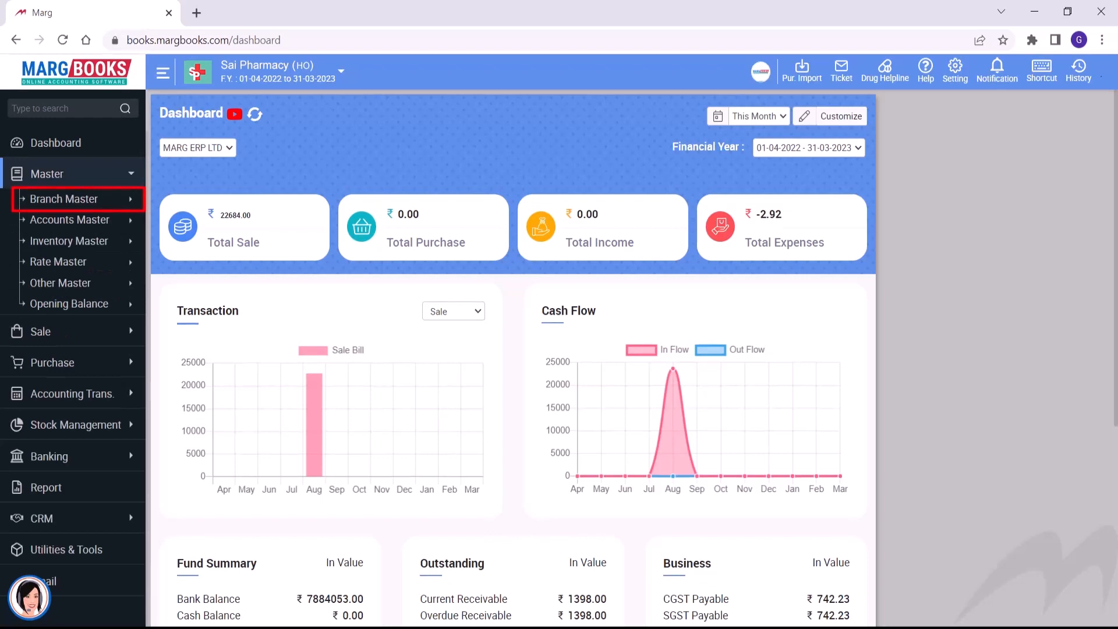
click(62, 201)
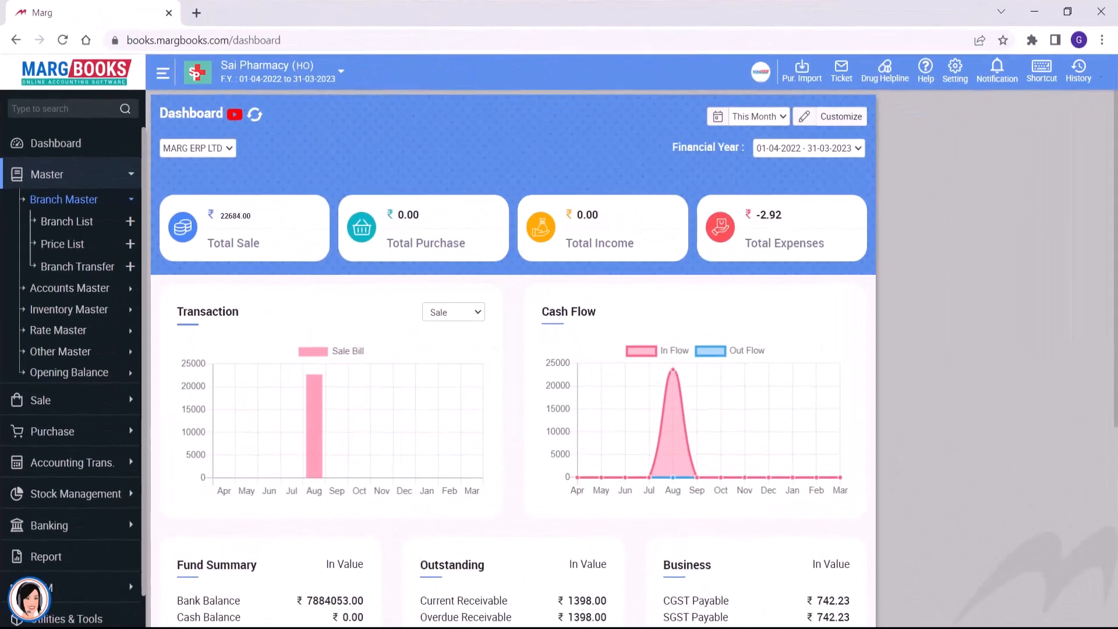
click(68, 221)
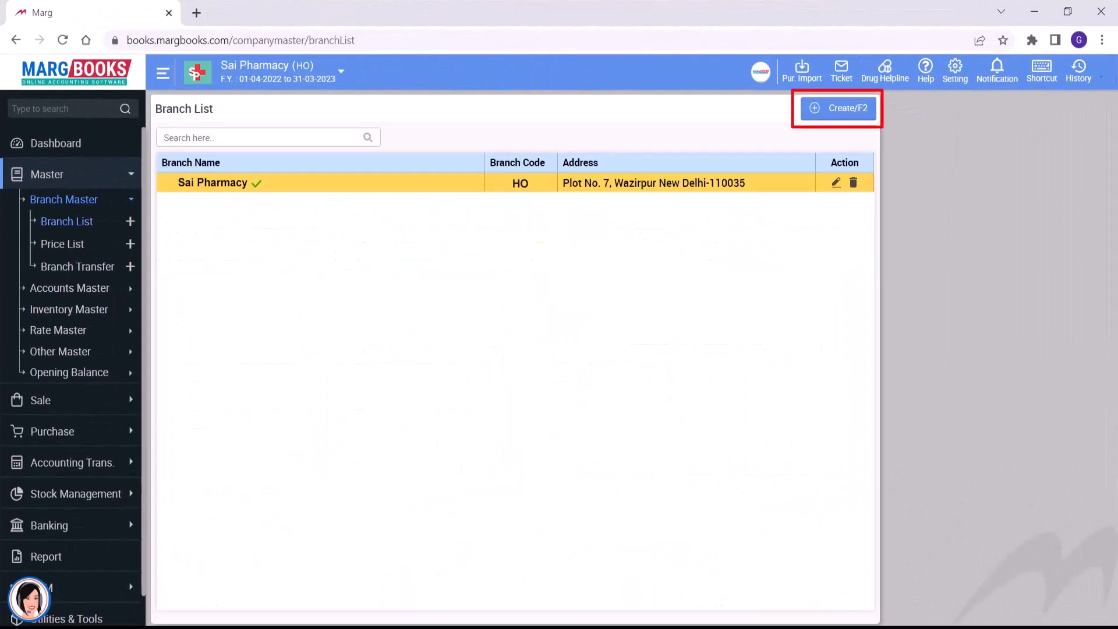
click(839, 110)
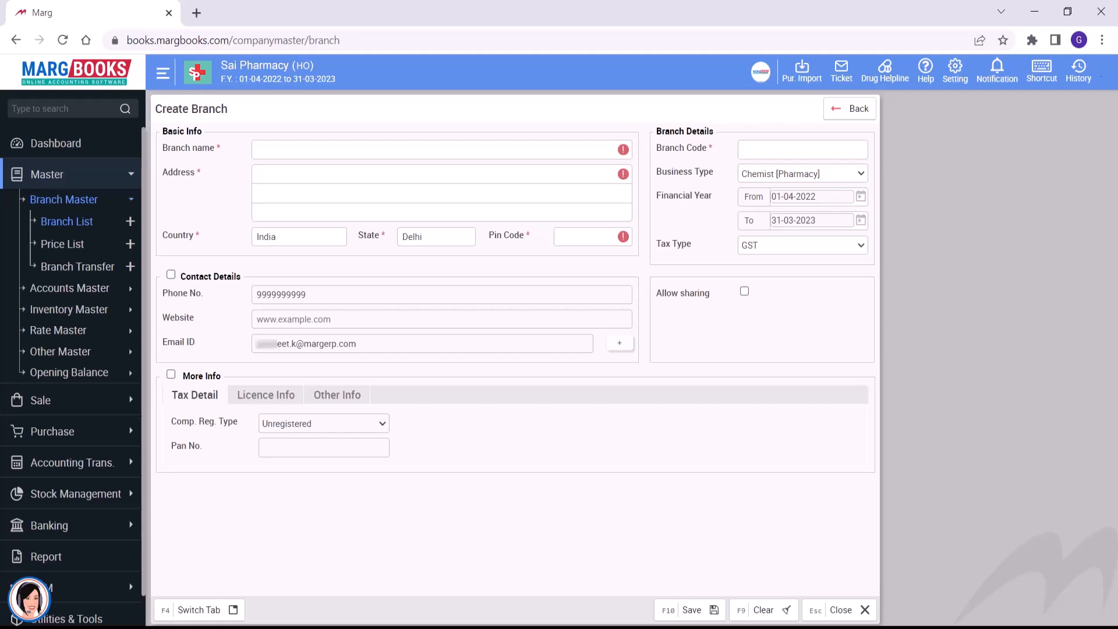
text(Sai pharmacy- La)
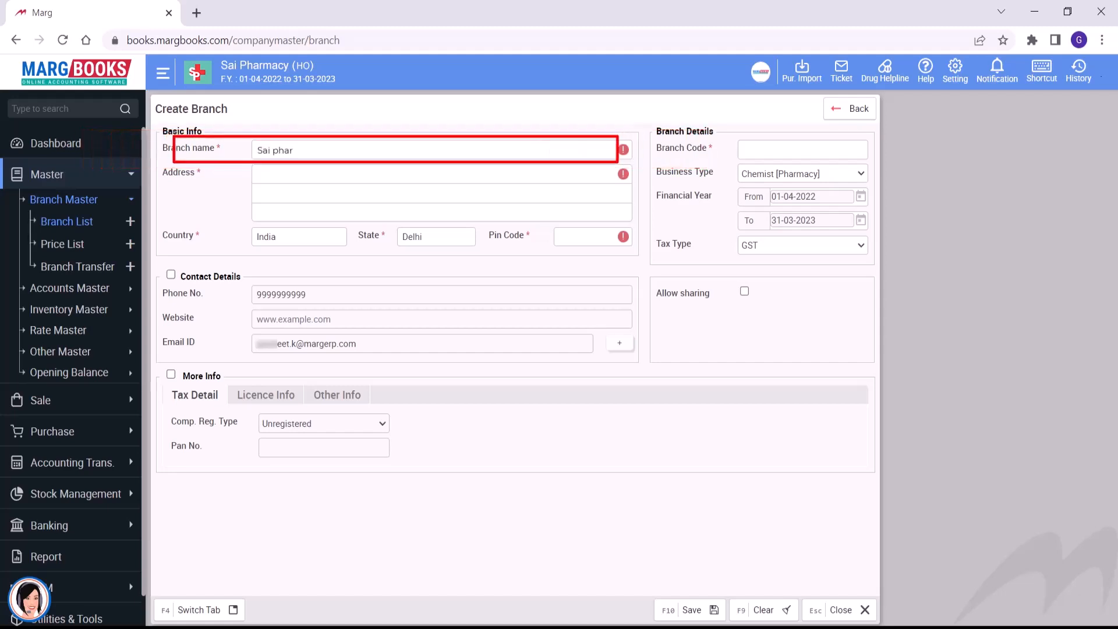
text(xmi Nagar)
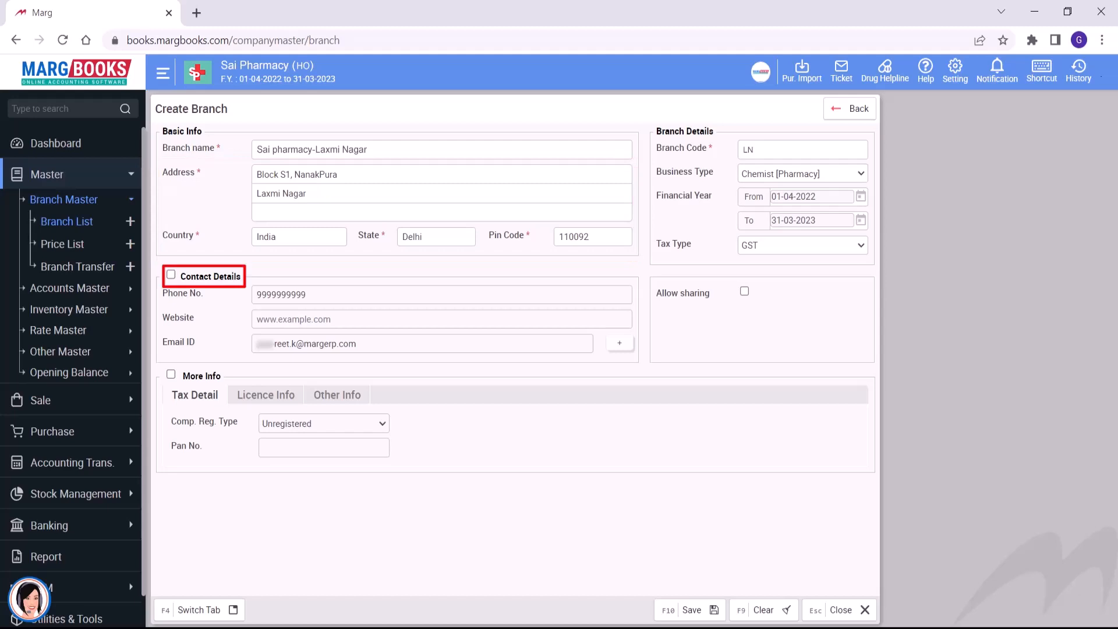
Step: Enable the new branch's additional info, fill in its tax details as Registered with registration date 01-08-2022, and keep the business type Chemist [Pharmacy]
click(172, 277)
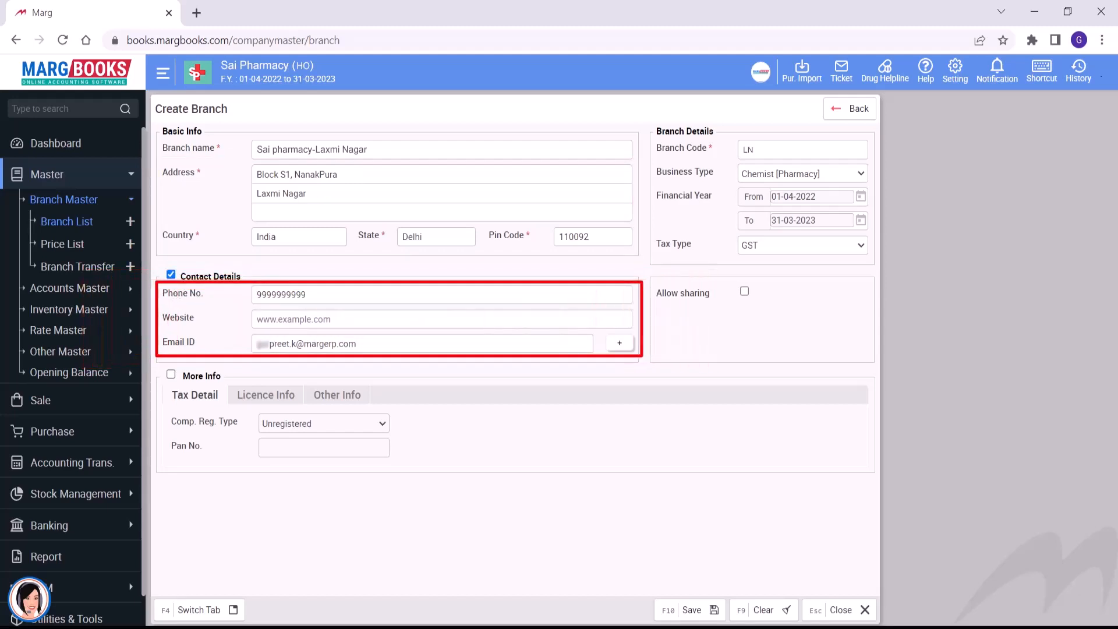
click(170, 374)
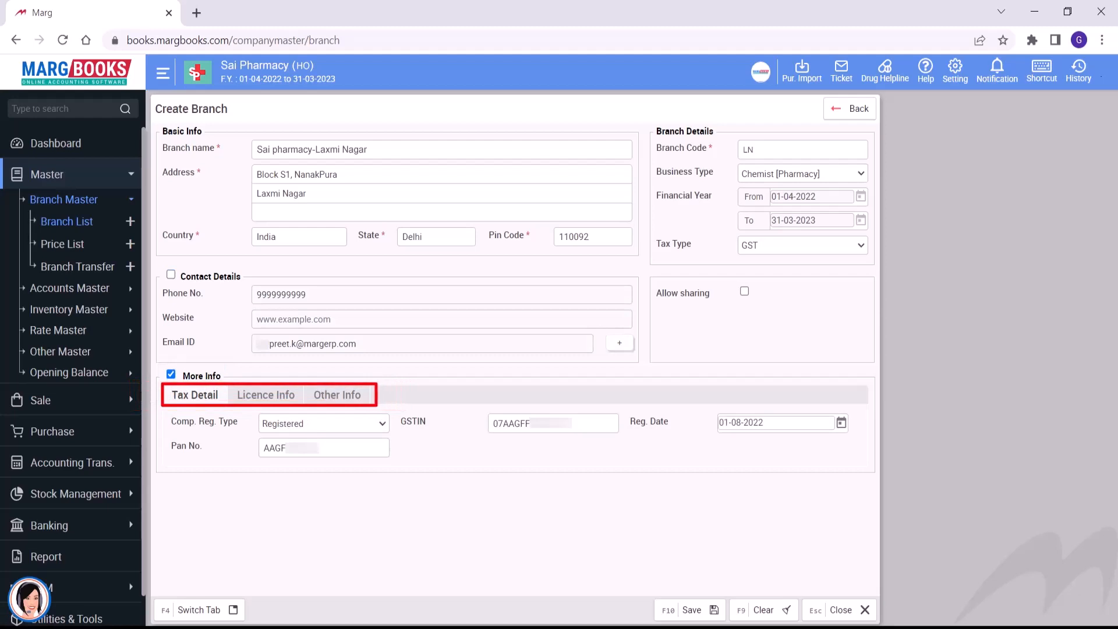
click(860, 175)
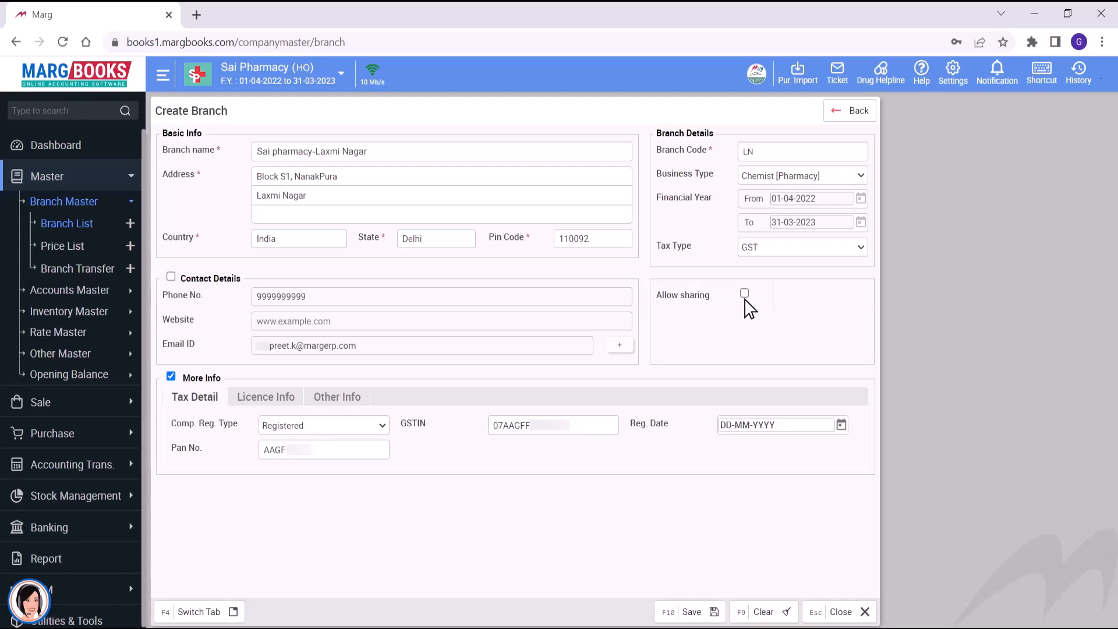
Step: Allow sharing for the new branch with all agencies selected and the Head Office price list, and save the branch
click(744, 294)
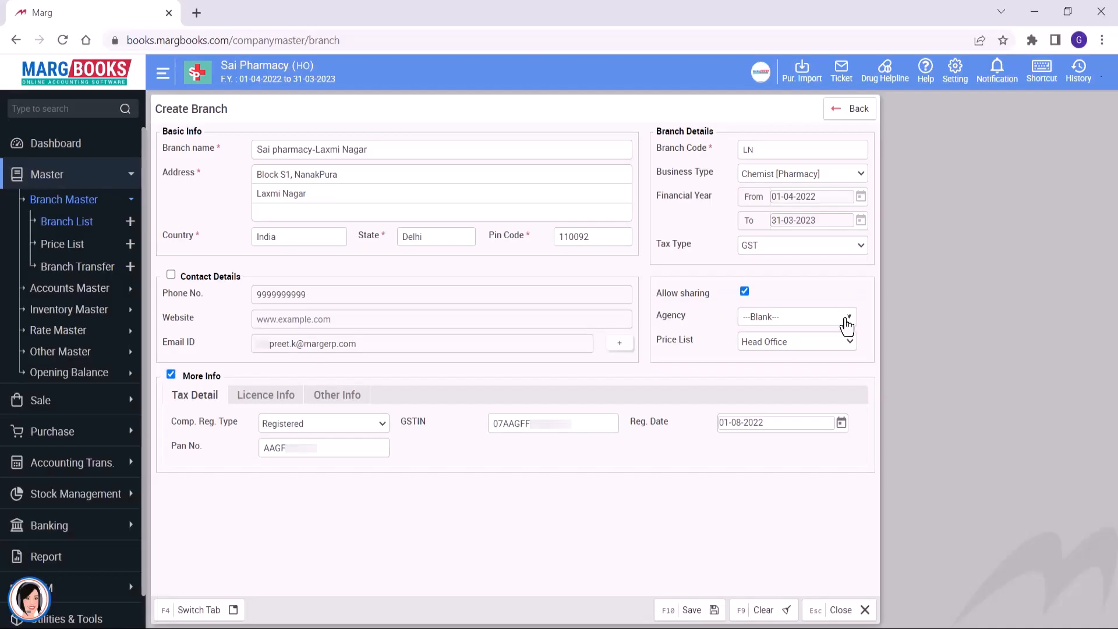
click(847, 321)
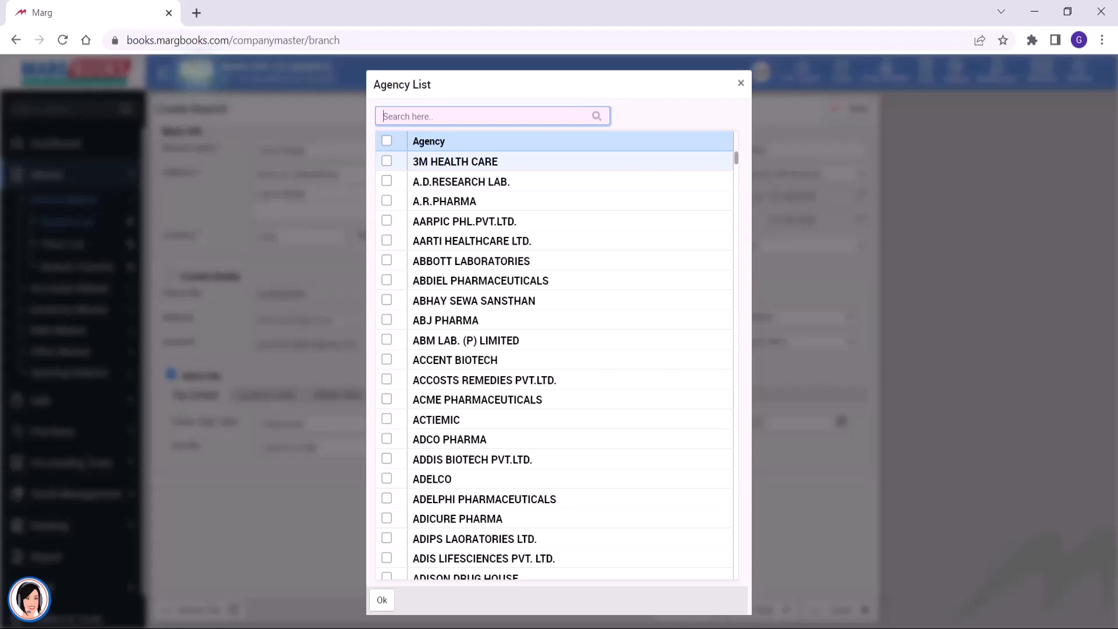
click(387, 141)
click(382, 600)
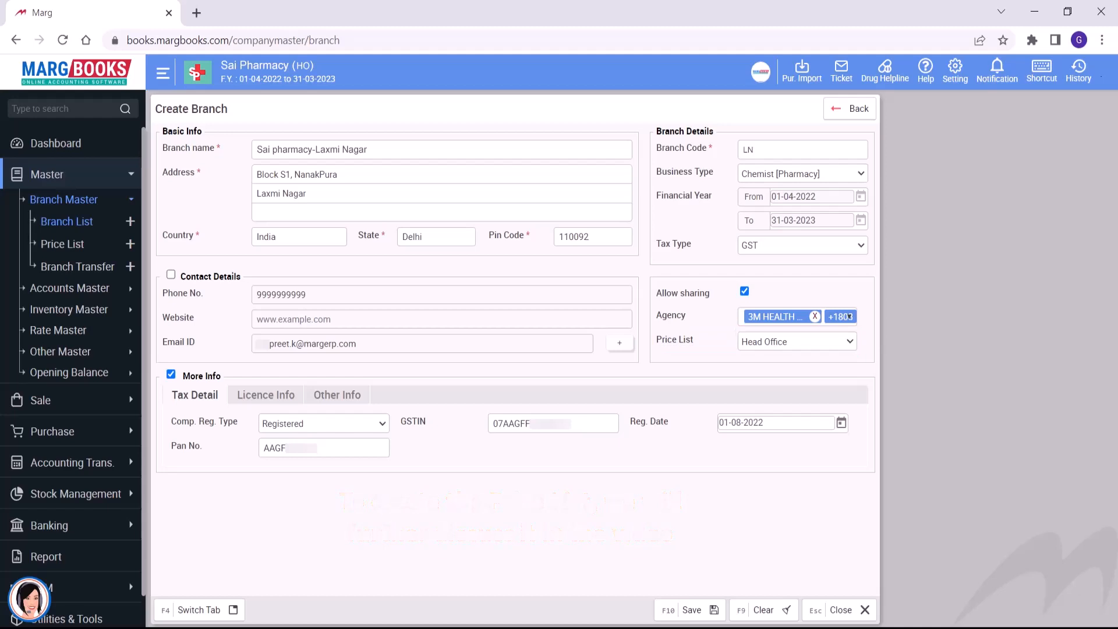
click(702, 611)
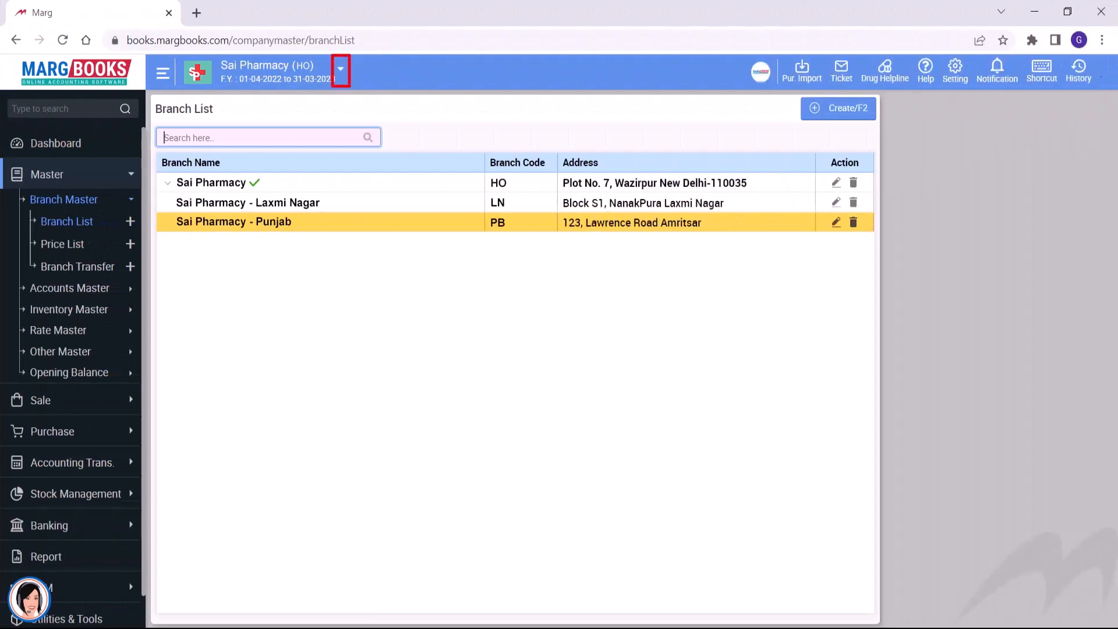
Step: Switch the active company from the head office to the Sai pharmacy-Laxmi Nagar branch
click(341, 75)
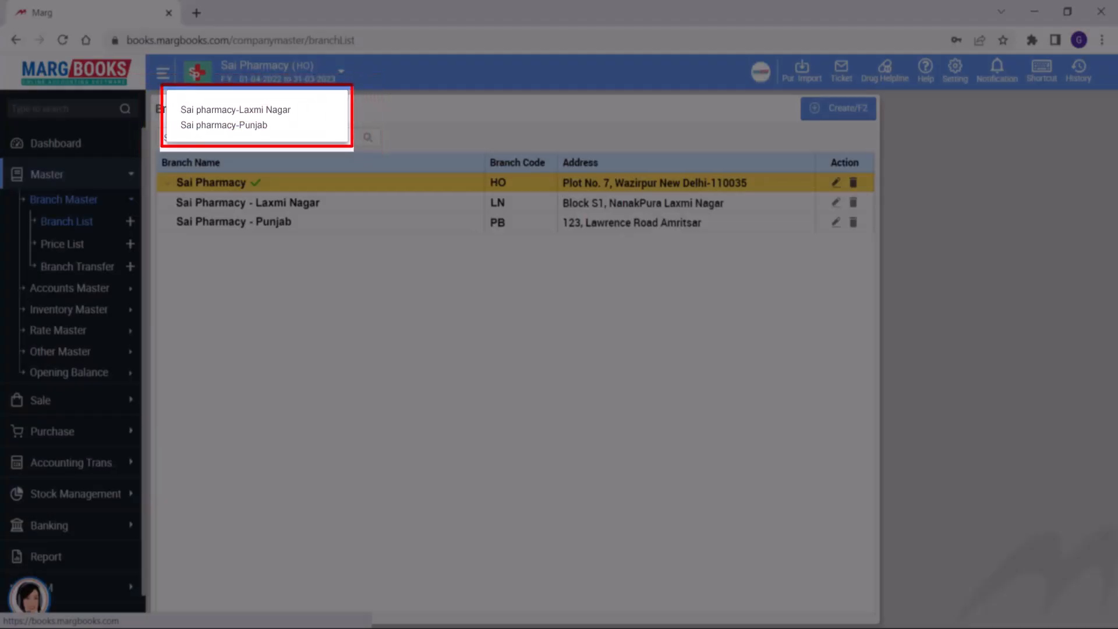
click(271, 110)
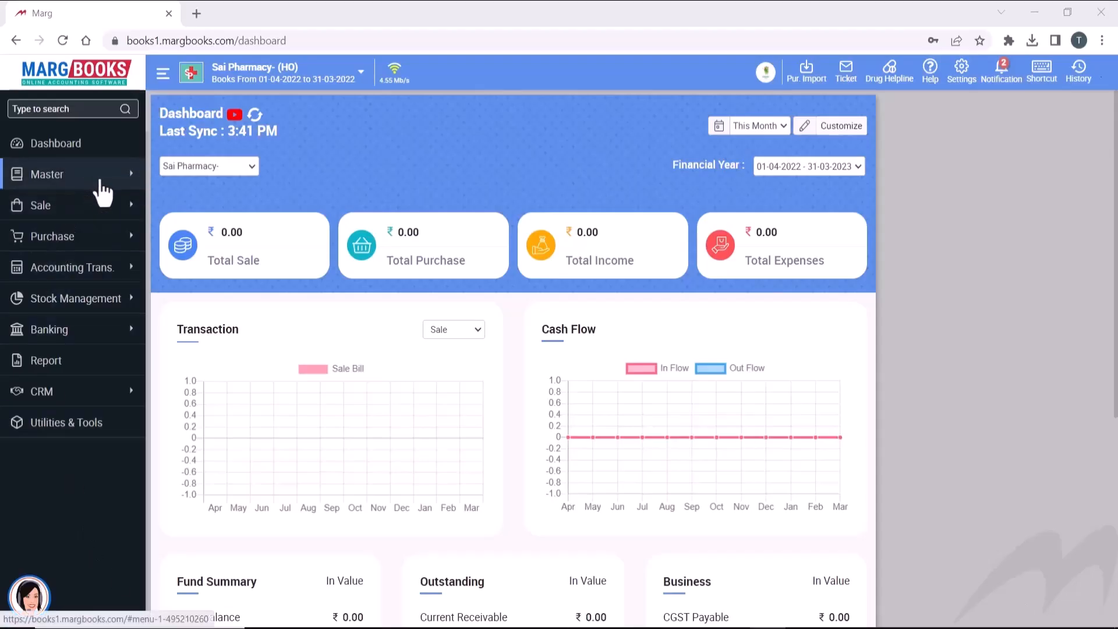
Step: Open the Laxmi Nagar price list for editing and select the Rate A value of A TO Z GOLD CAP
click(99, 178)
click(88, 201)
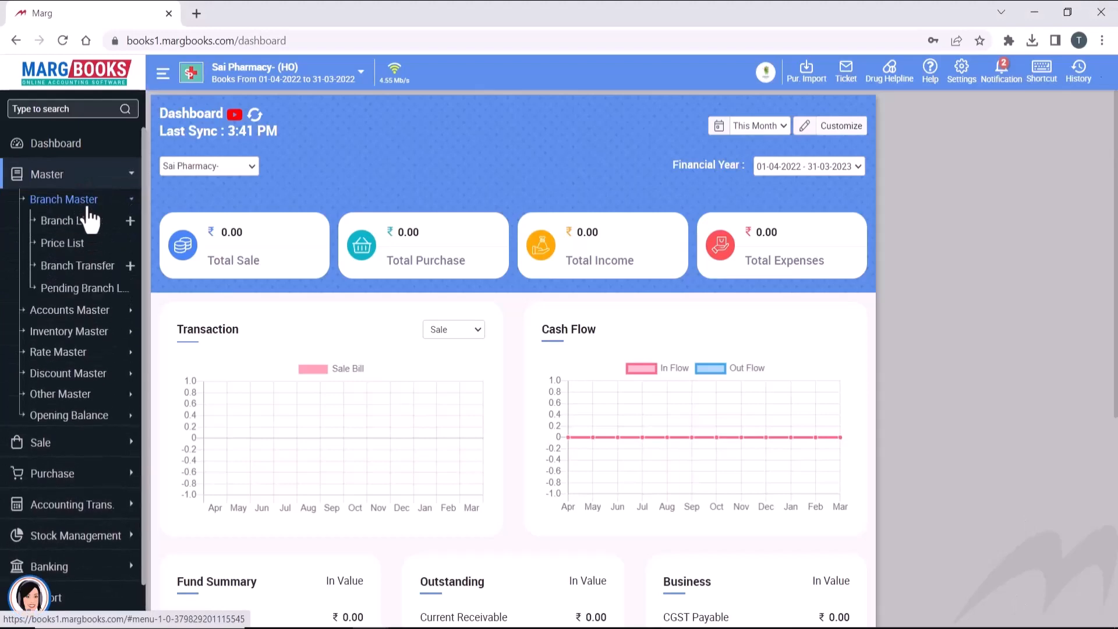
click(61, 243)
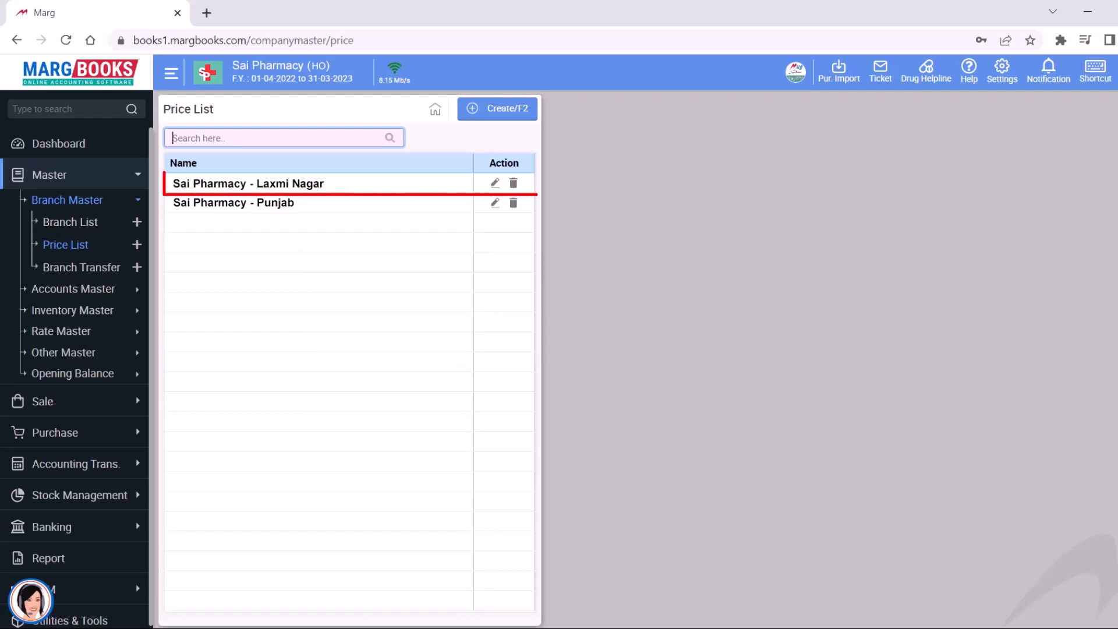
click(495, 184)
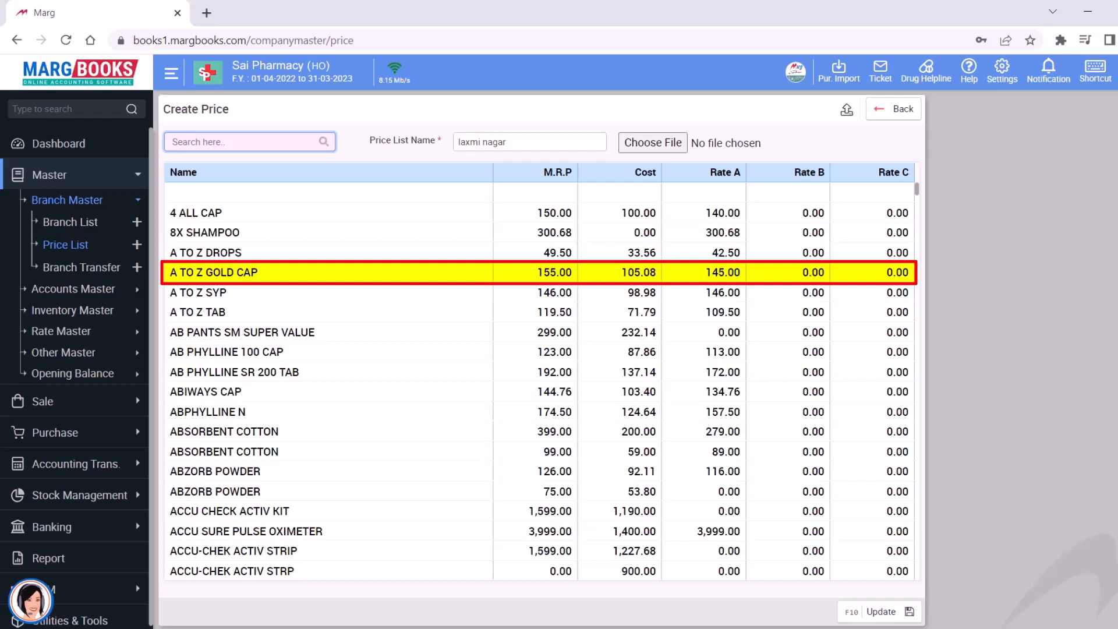
click(722, 272)
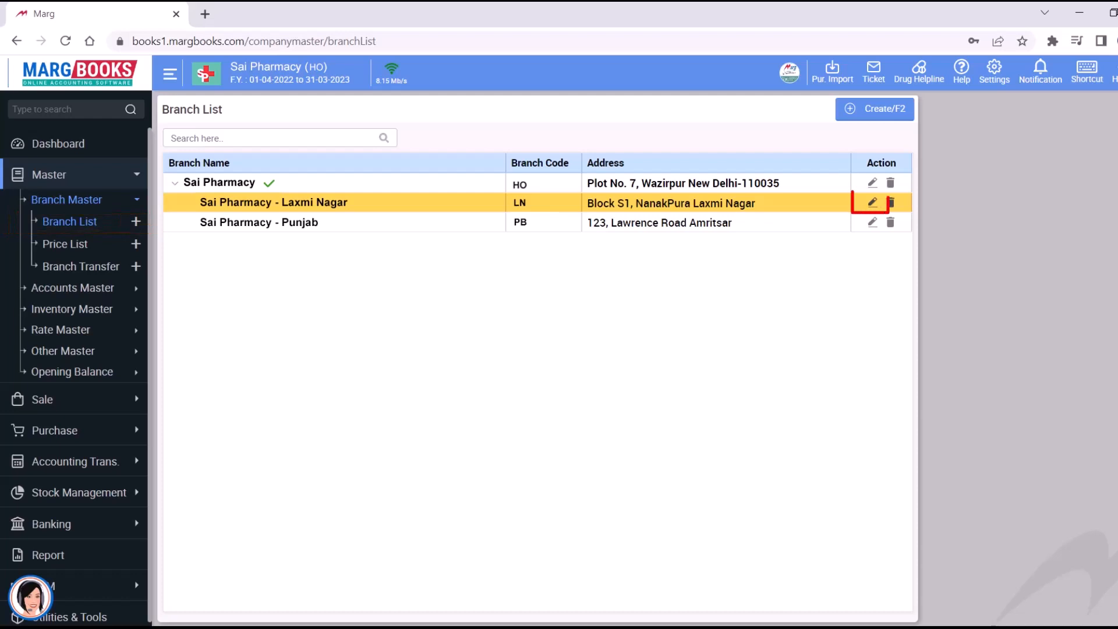
Step: Assign the laxmi nagar price list to the Sai Pharmacy - Laxmi Nagar branch and update the branch
click(872, 202)
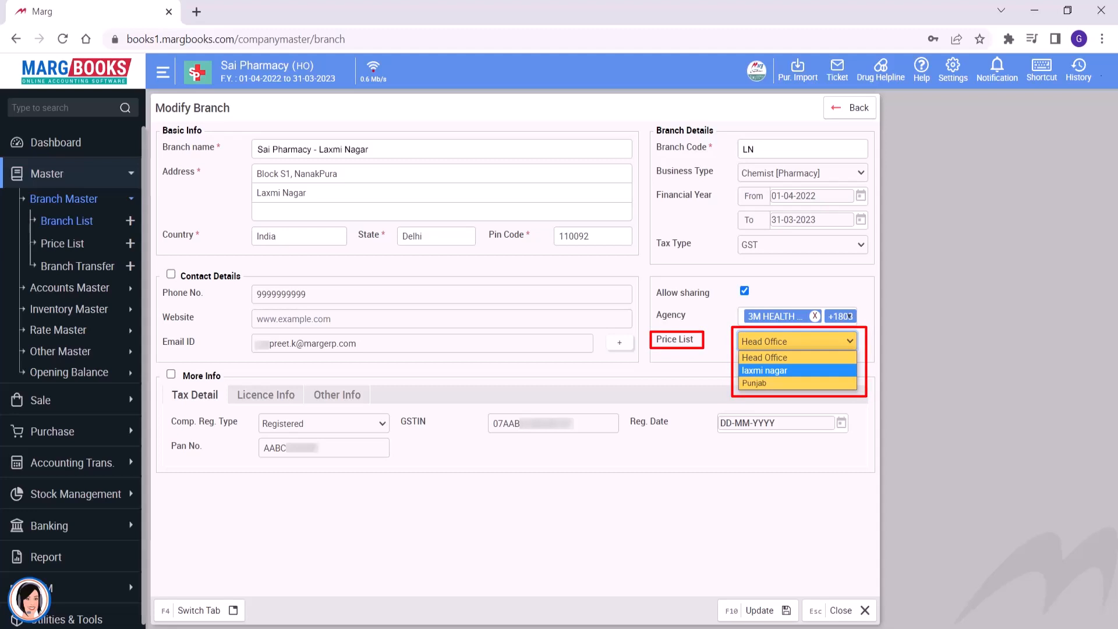
click(796, 371)
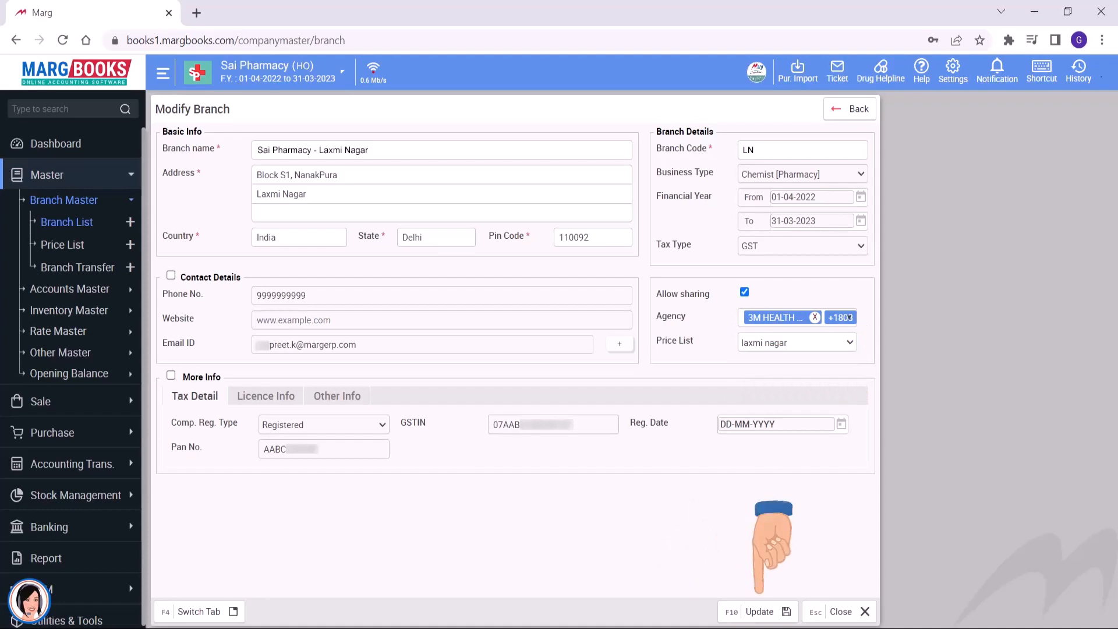
key(F10)
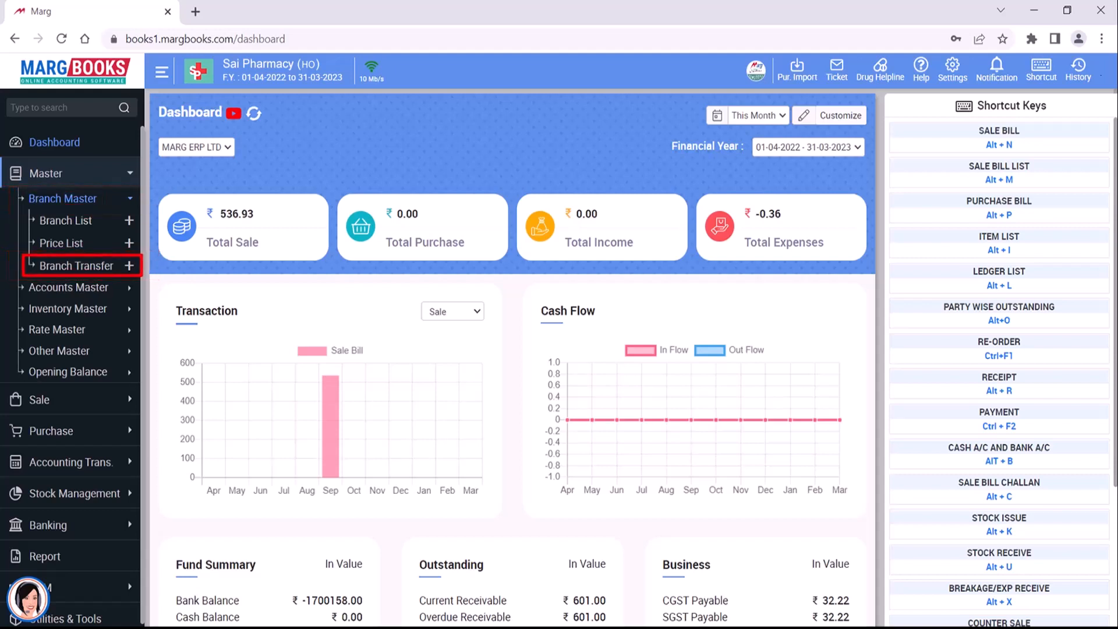
Step: Start a new branch transfer to Sai Pharmacy - Laxmi Nagar and open the product selection for the transfer entries
click(128, 269)
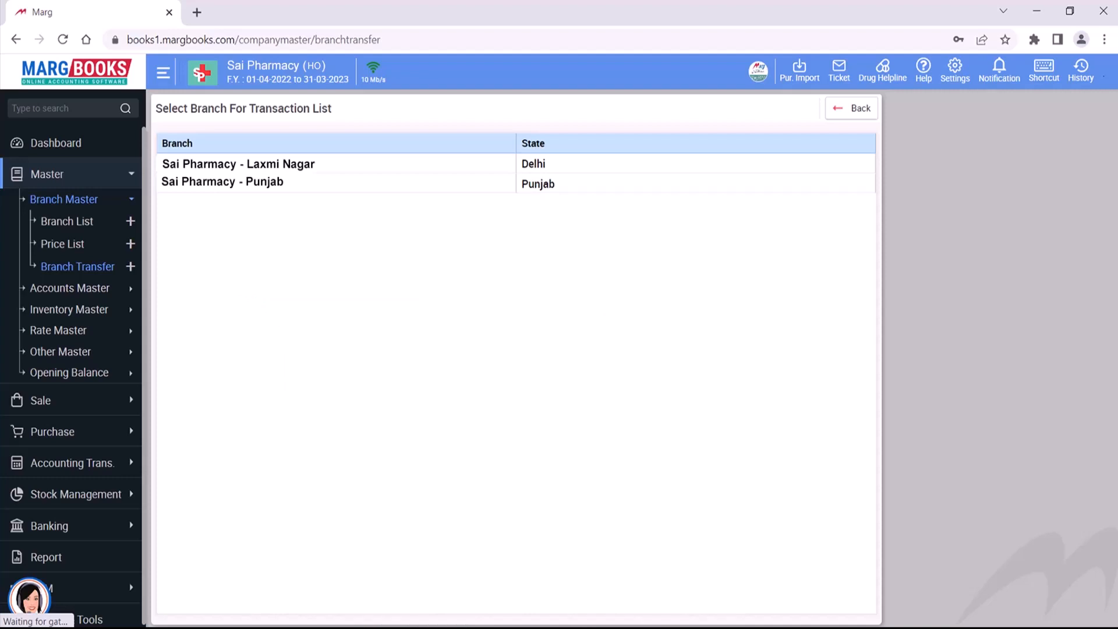
click(484, 165)
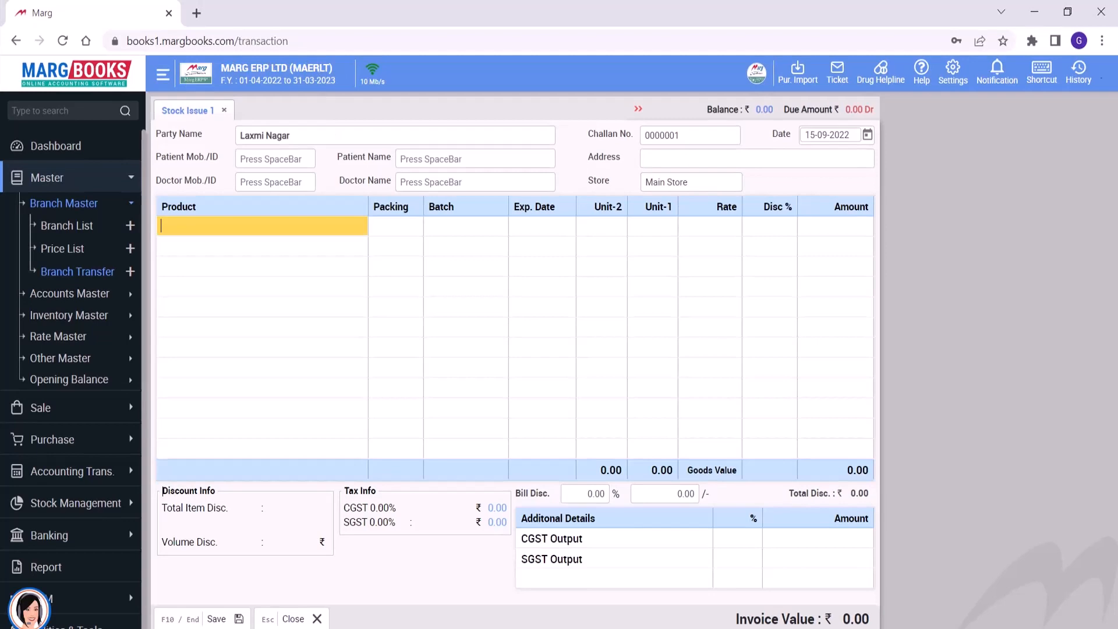
key(Return)
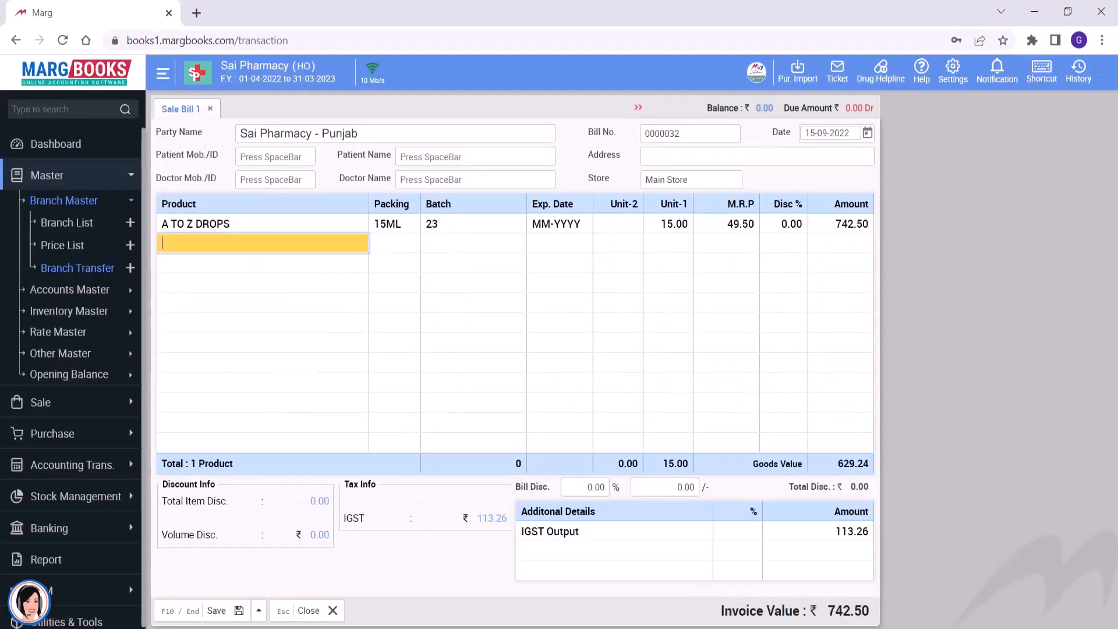
key(space)
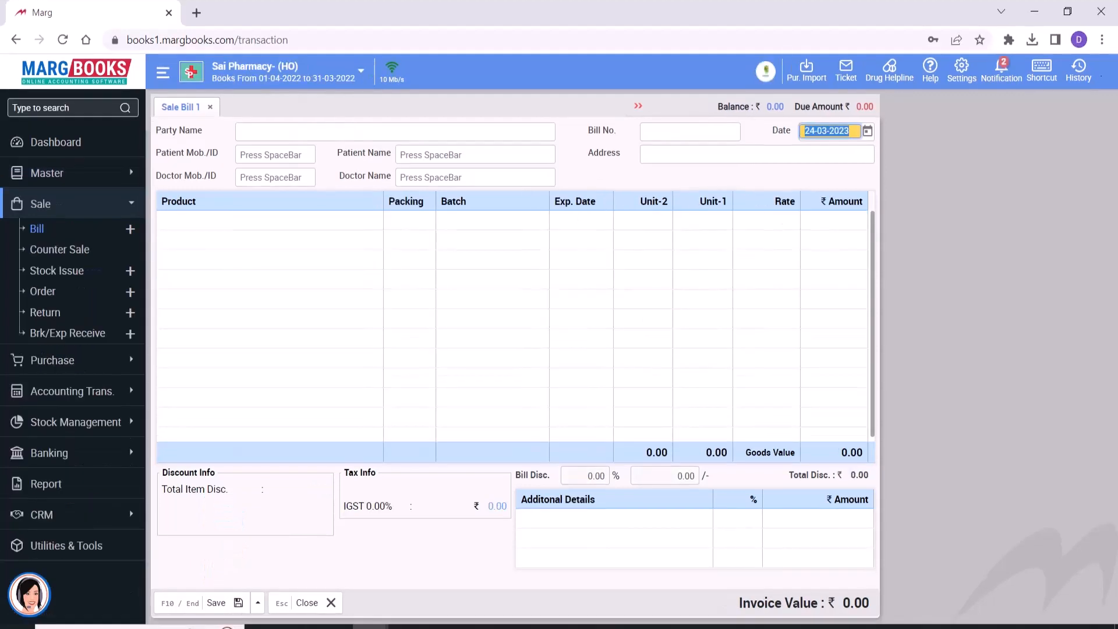
Step: Open the list of branch transfer entries to check the status of each transfer
click(61, 175)
click(67, 197)
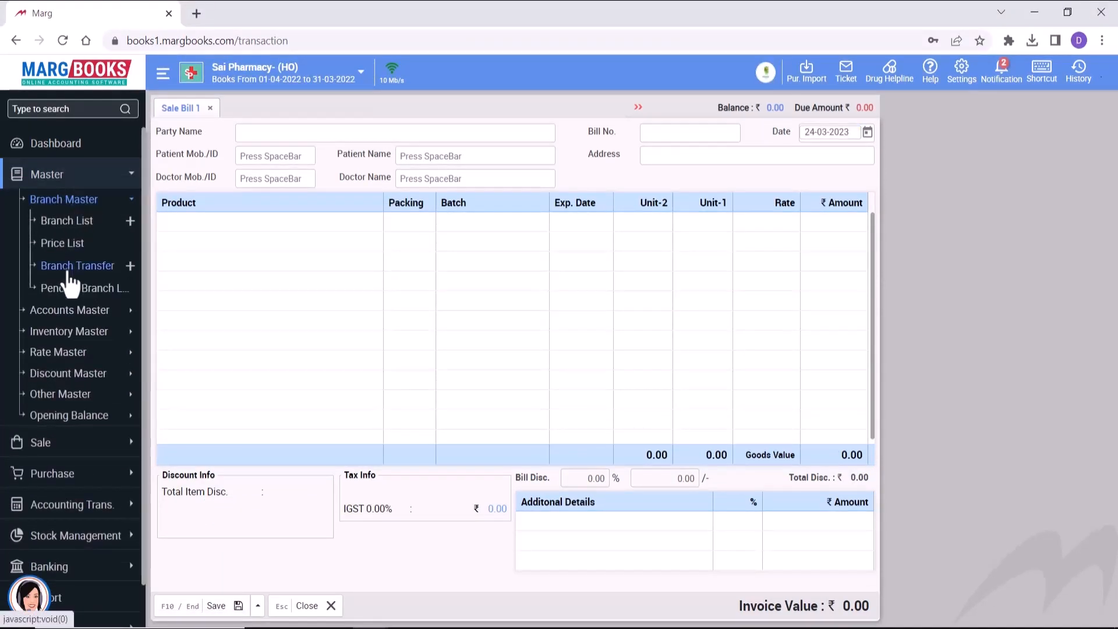
click(68, 271)
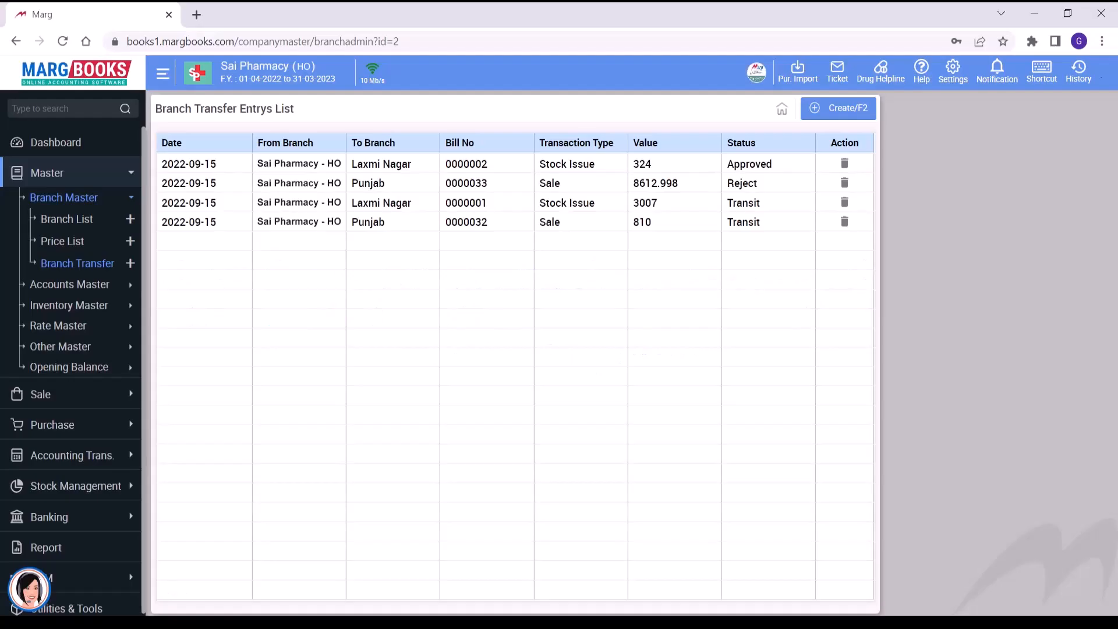
Step: Switch from the head office to the Sai pharmacy-Laxmi Nagar branch
click(321, 65)
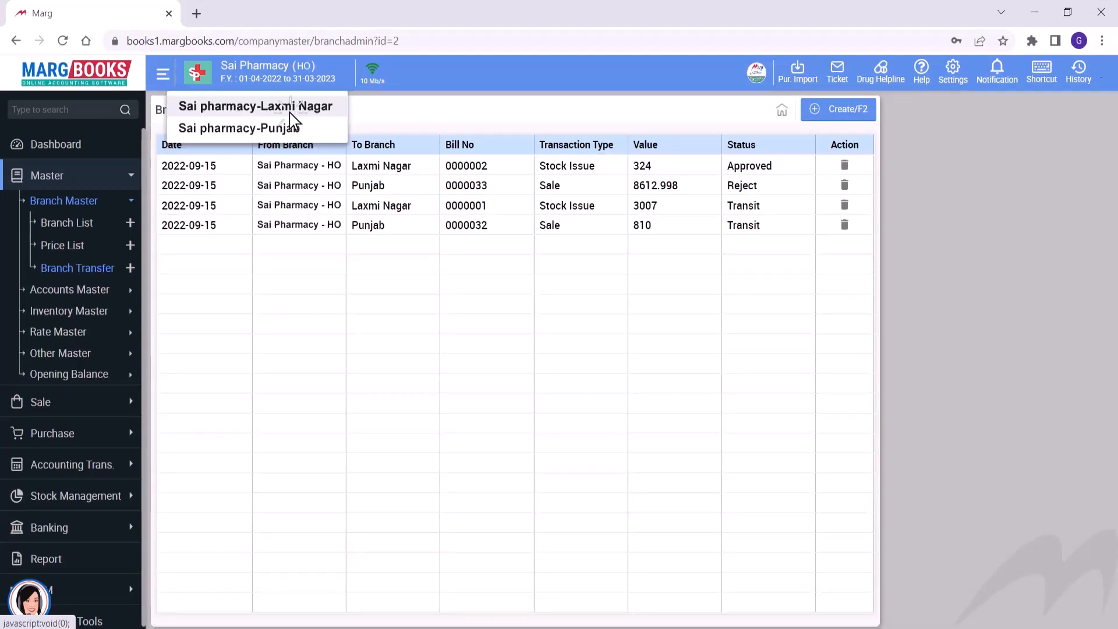
click(290, 110)
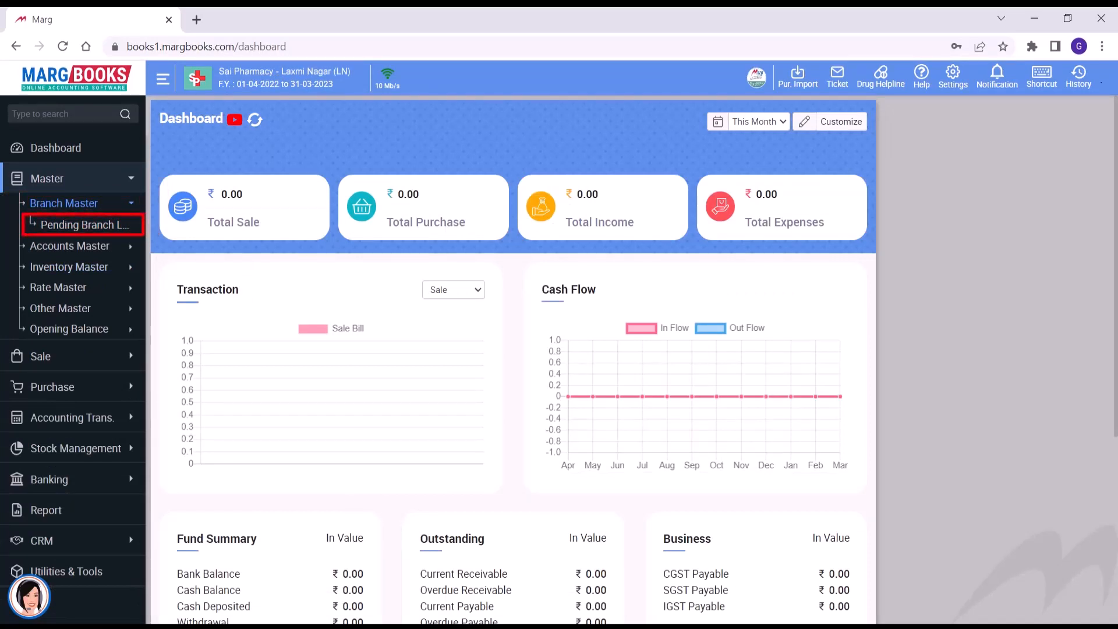
Step: View and approve the pending stock issue 0000001 from the head office, then open the stock receive list
click(86, 226)
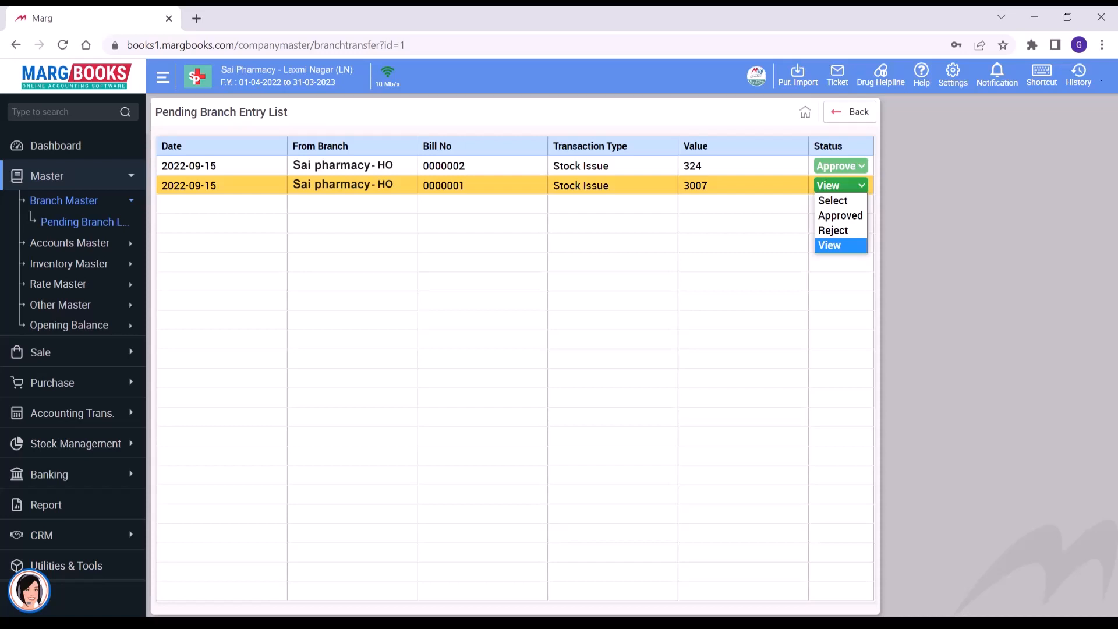
click(847, 245)
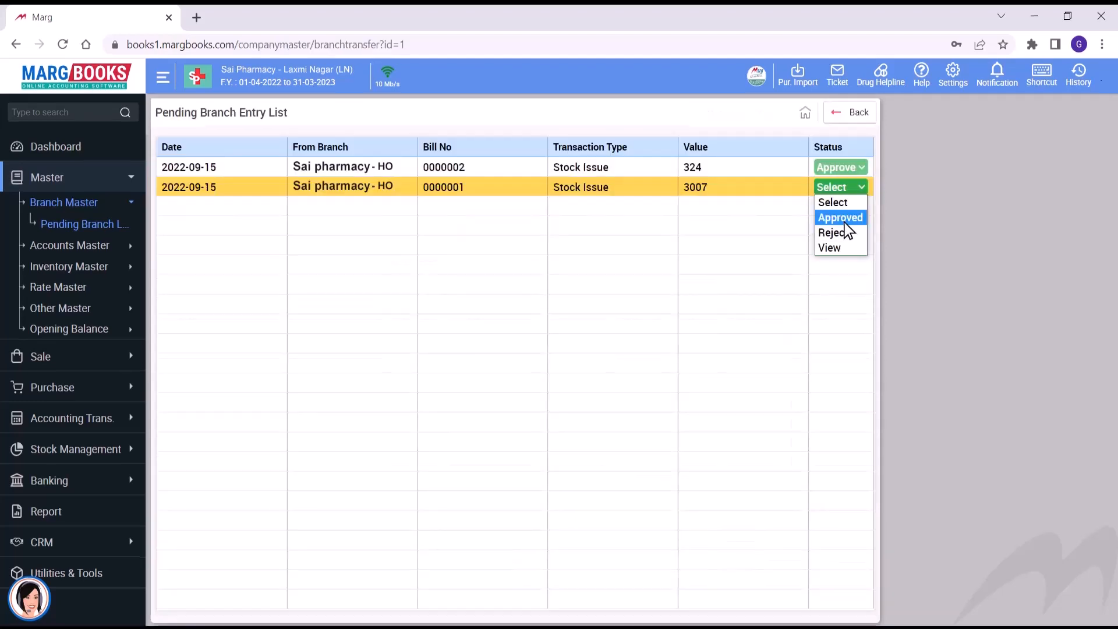
click(845, 222)
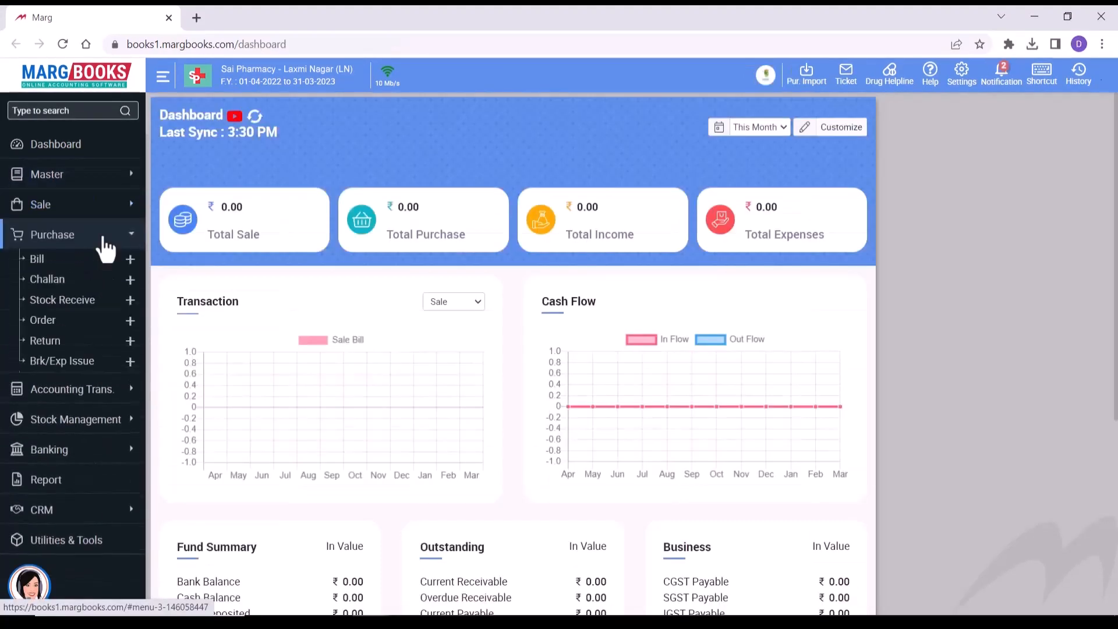
click(70, 310)
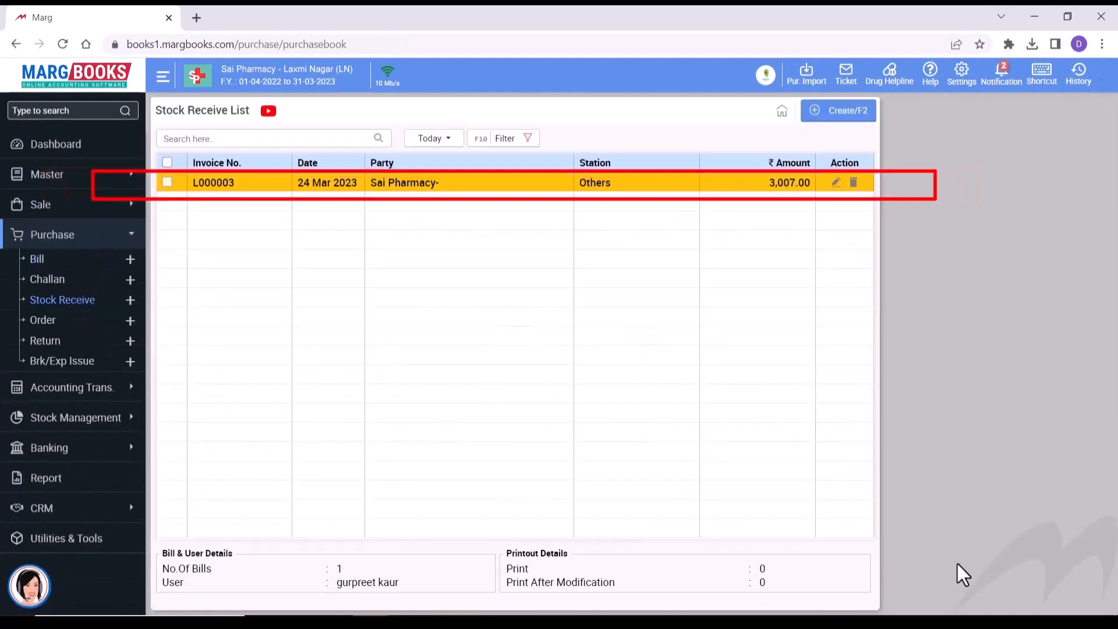
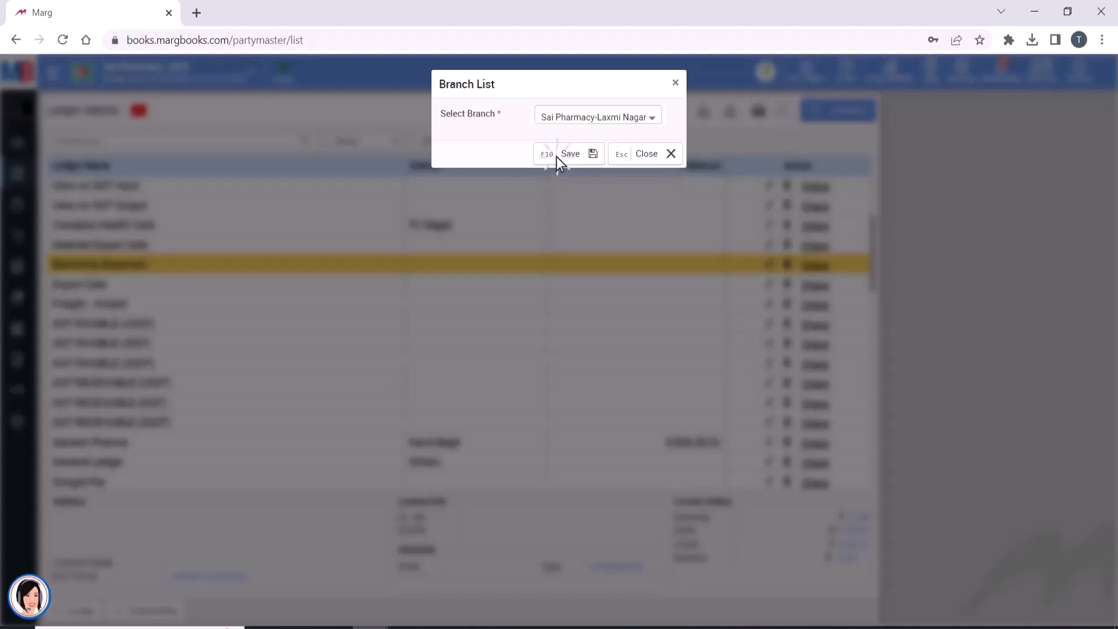
Step: Share the selected ledger with the Sai Pharmacy-Laxmi Nagar branch
click(558, 154)
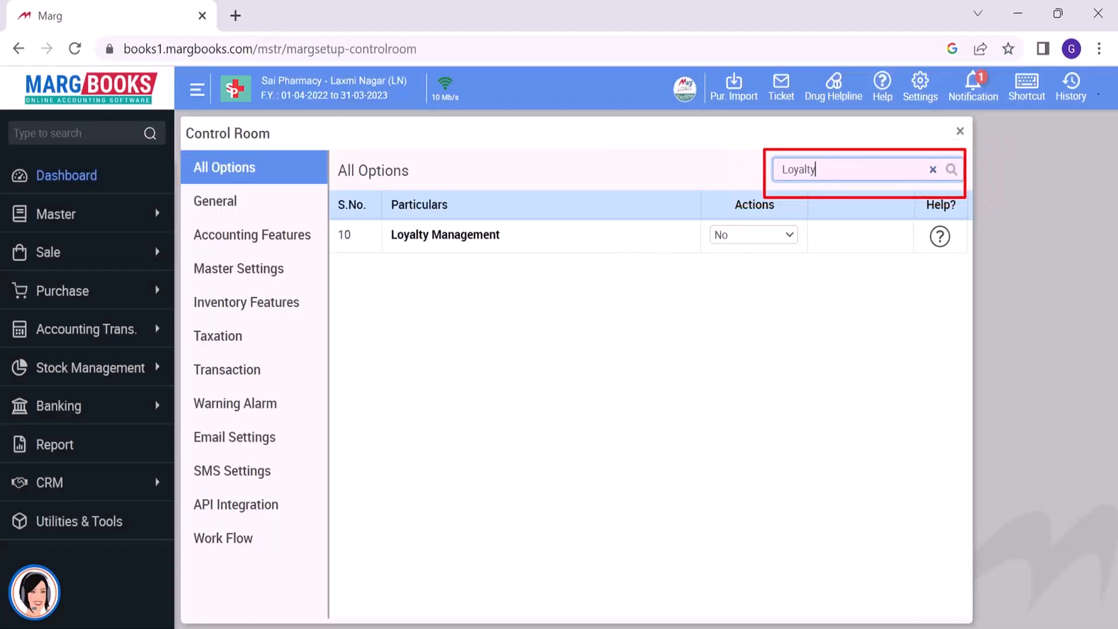
Step: Set Loyalty Management to Yes in the Control Room and save the changes
click(790, 237)
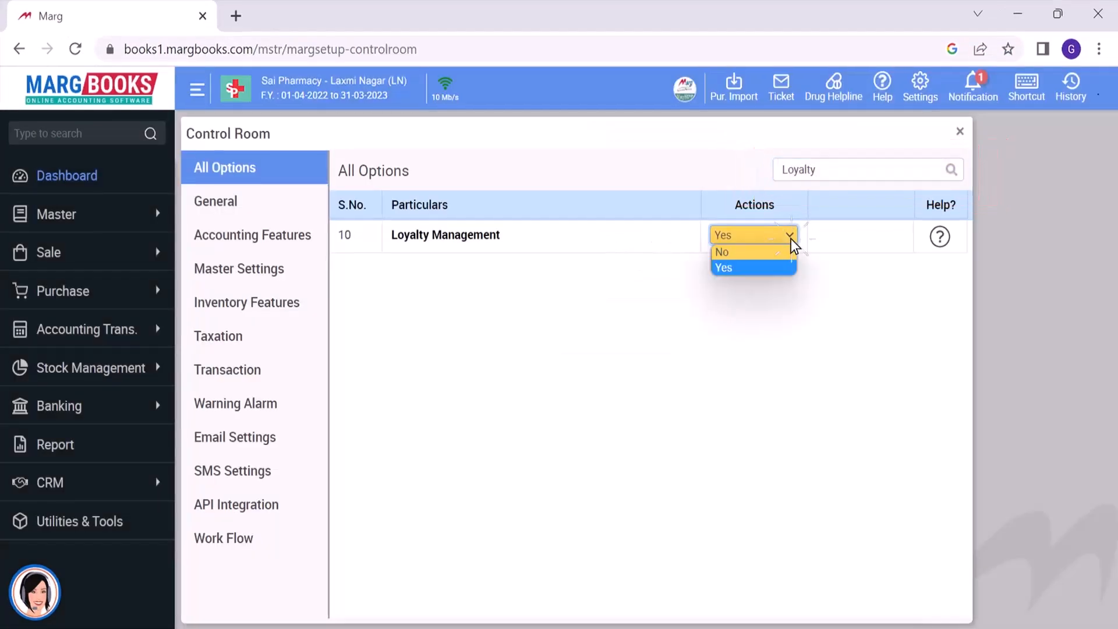
key(Escape)
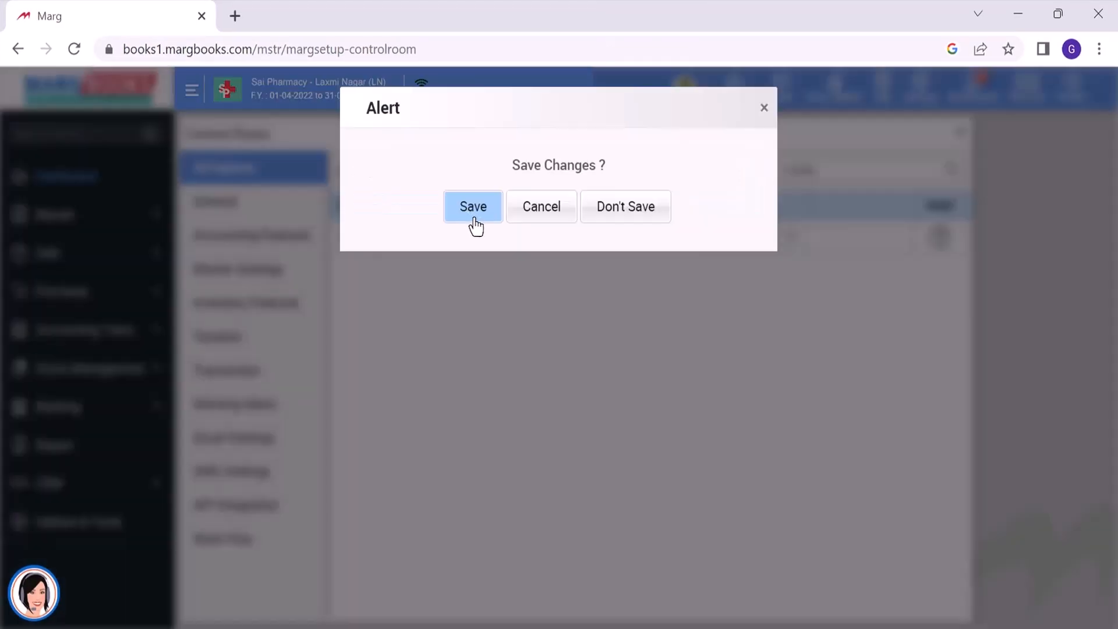
click(474, 224)
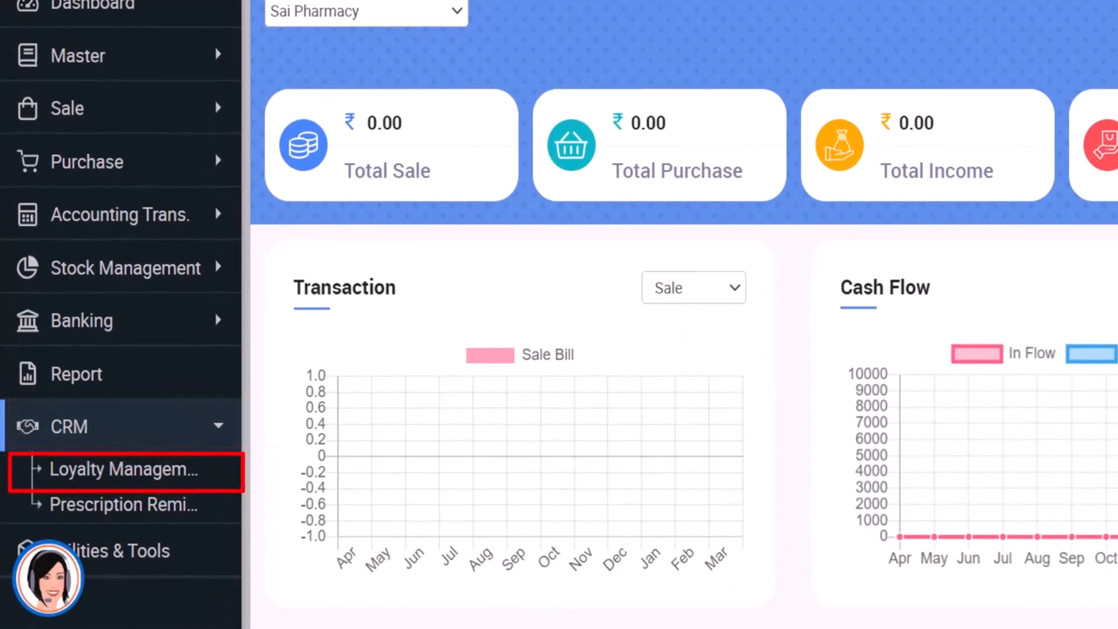
Step: Open the loyalty setup, apply points on Bill Amount and set the point redeem rate to 10
click(184, 469)
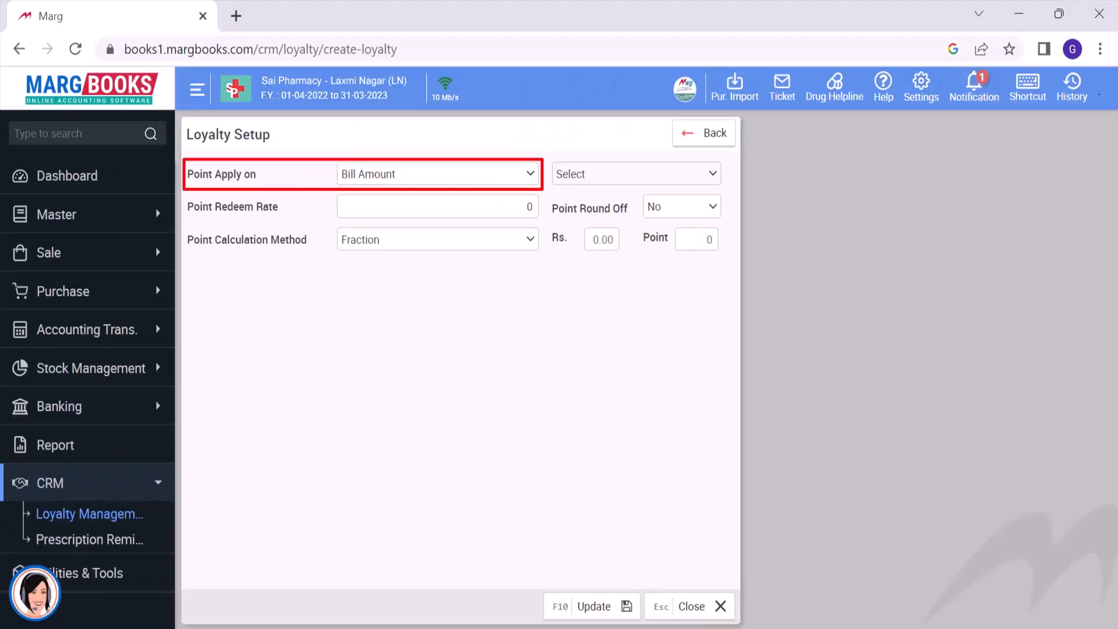
click(529, 177)
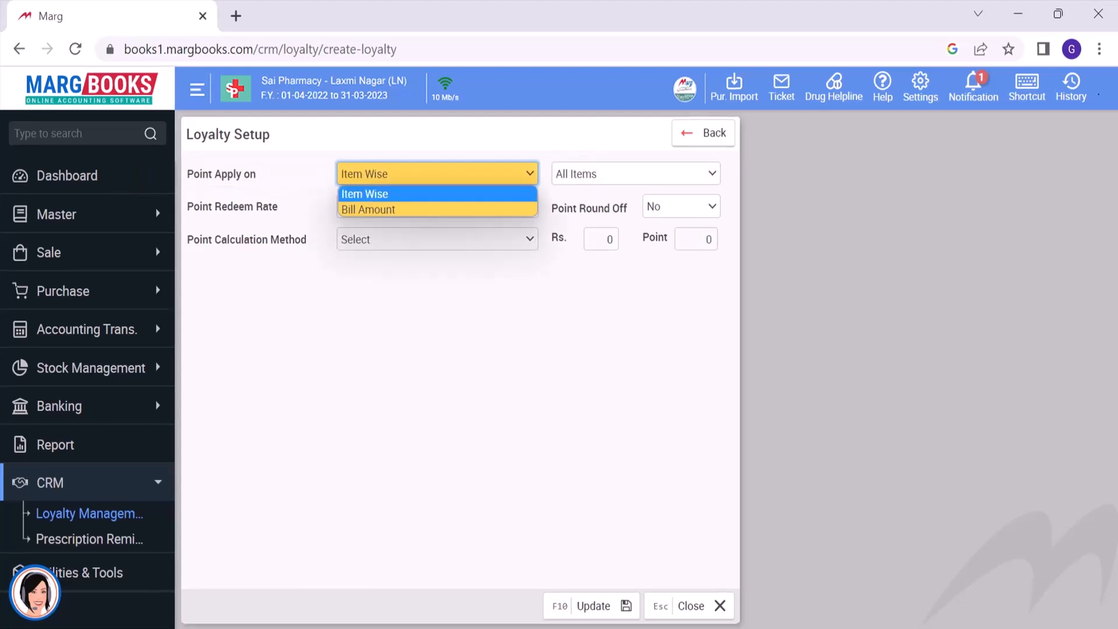
key(Down)
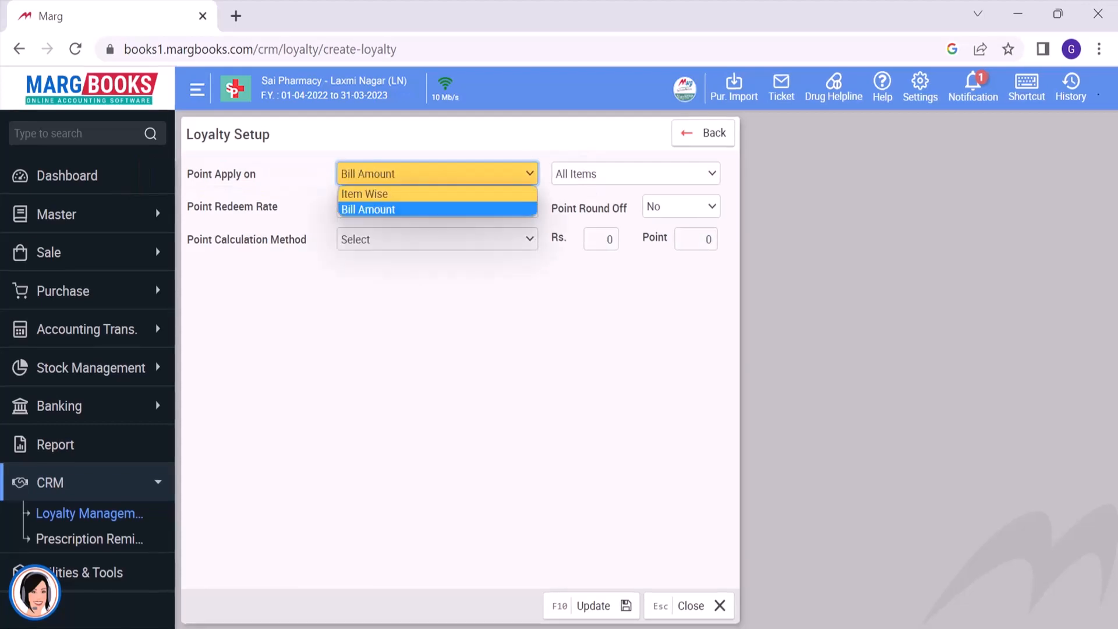
key(Up)
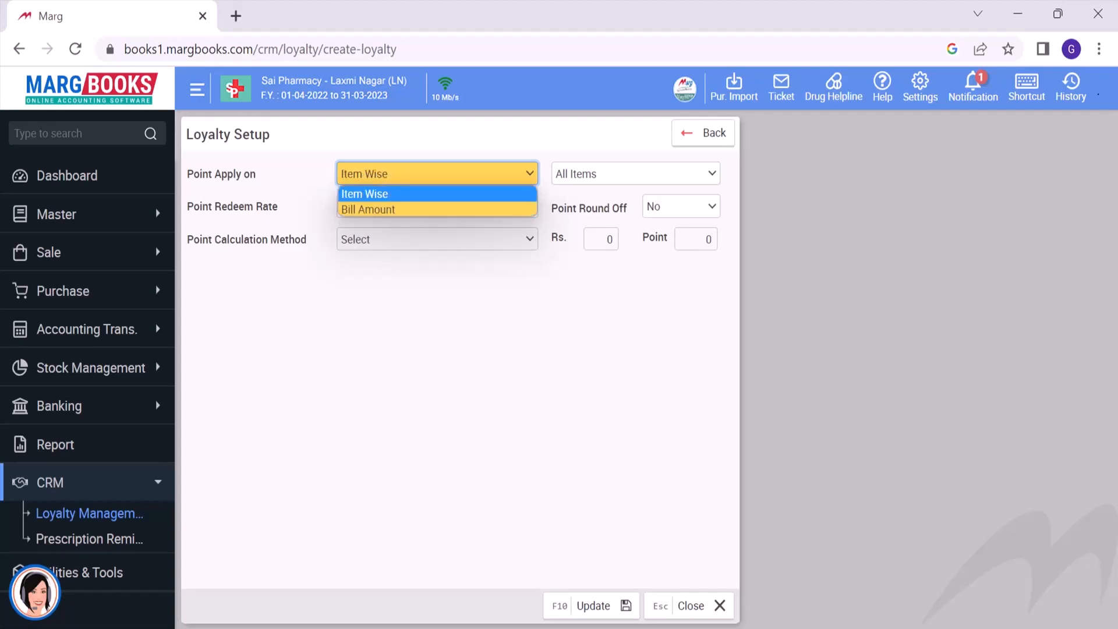
key(Return)
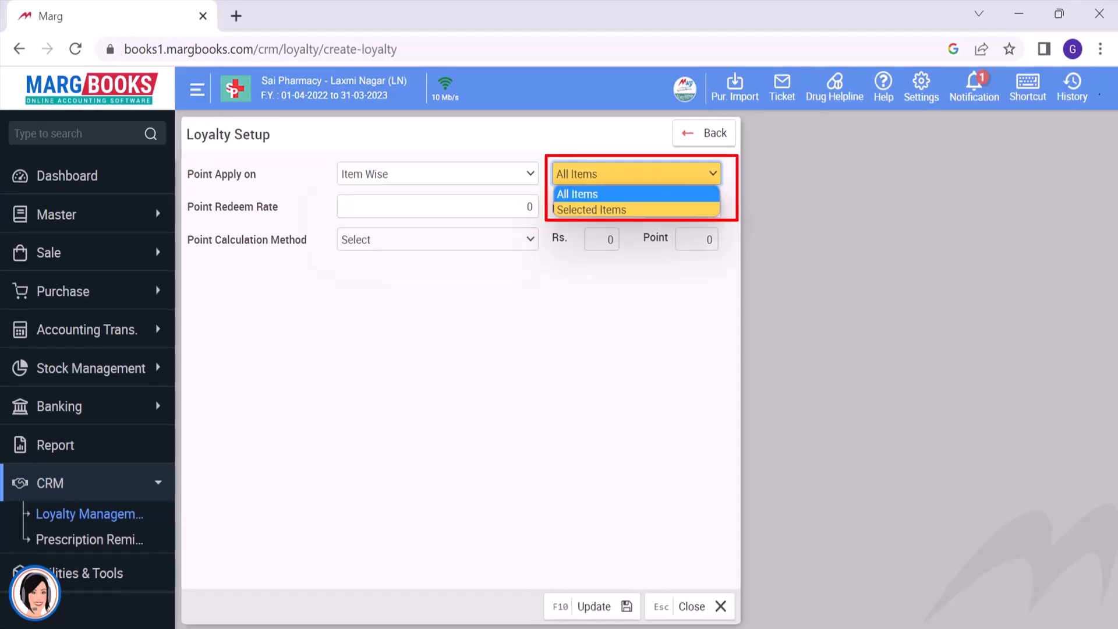
key(Down)
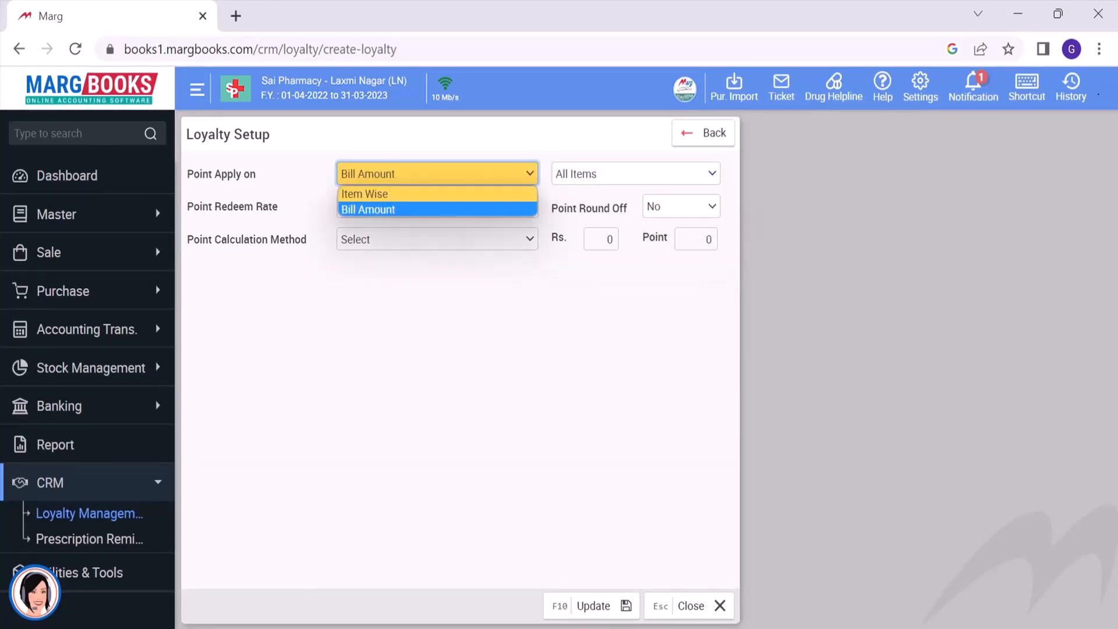
key(Return)
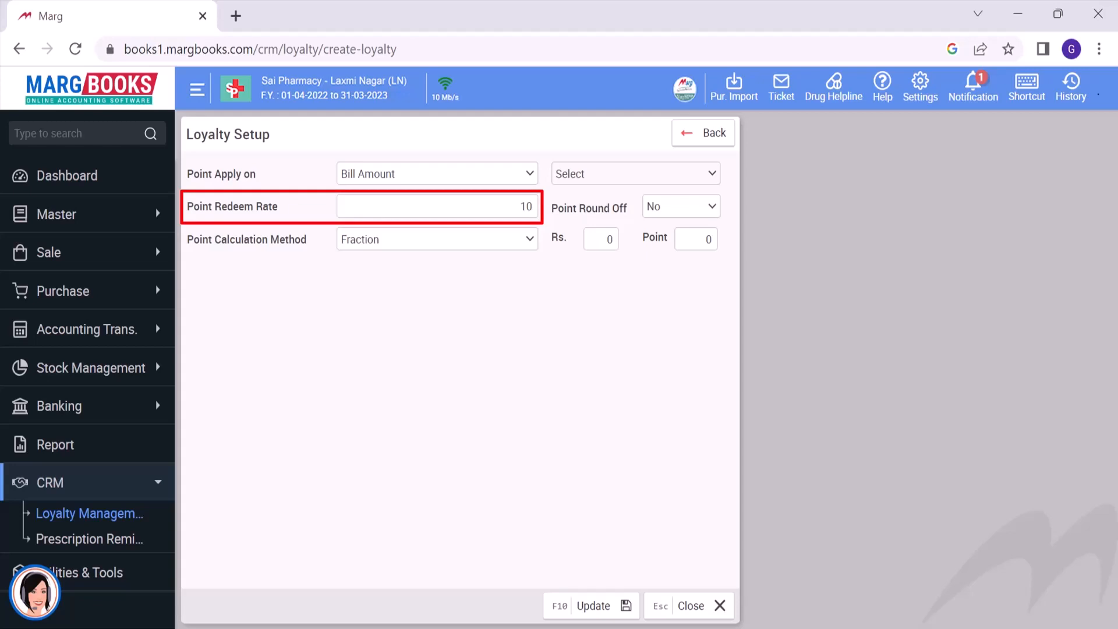
Step: Set point round off to Auto, use the Fraction calculation method with 5 points per Rs. 500, and update the loyalty setup
click(680, 206)
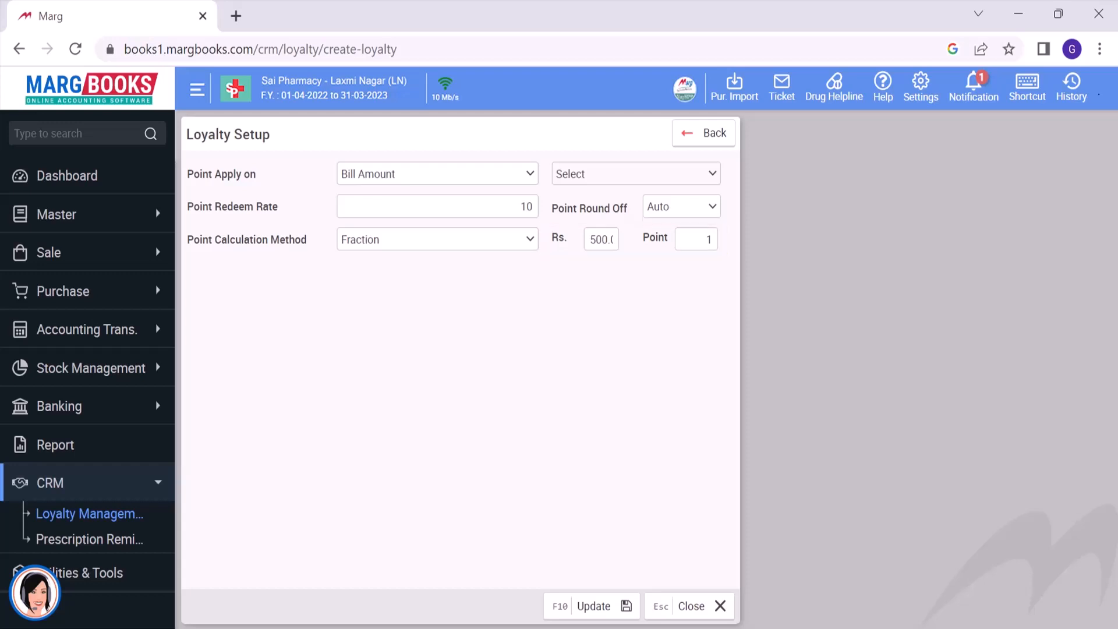
click(530, 240)
key(Down)
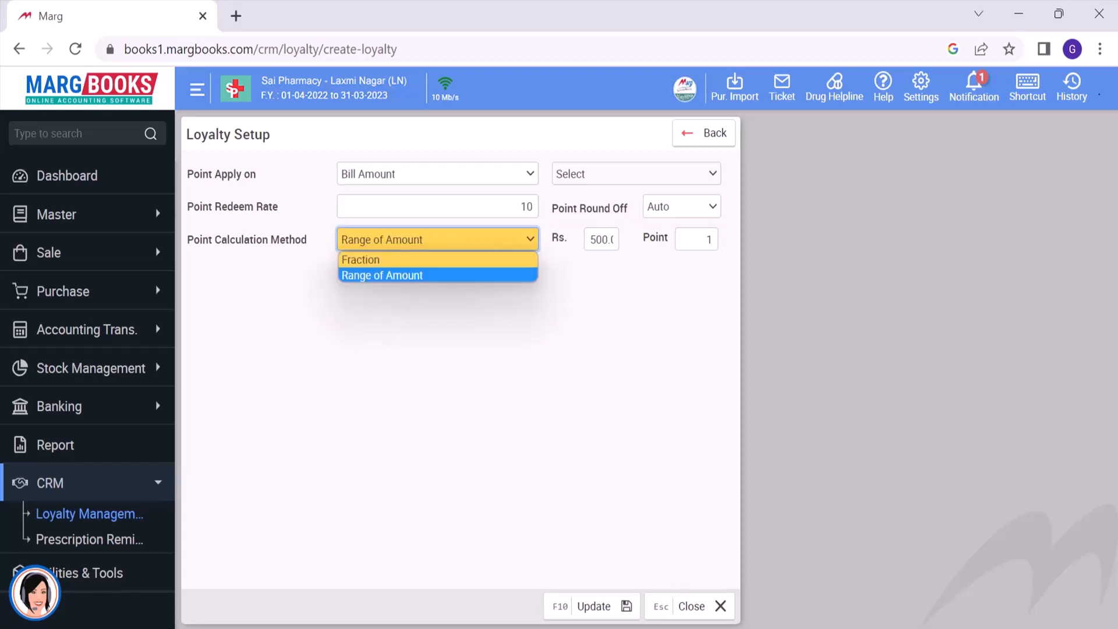
key(Return)
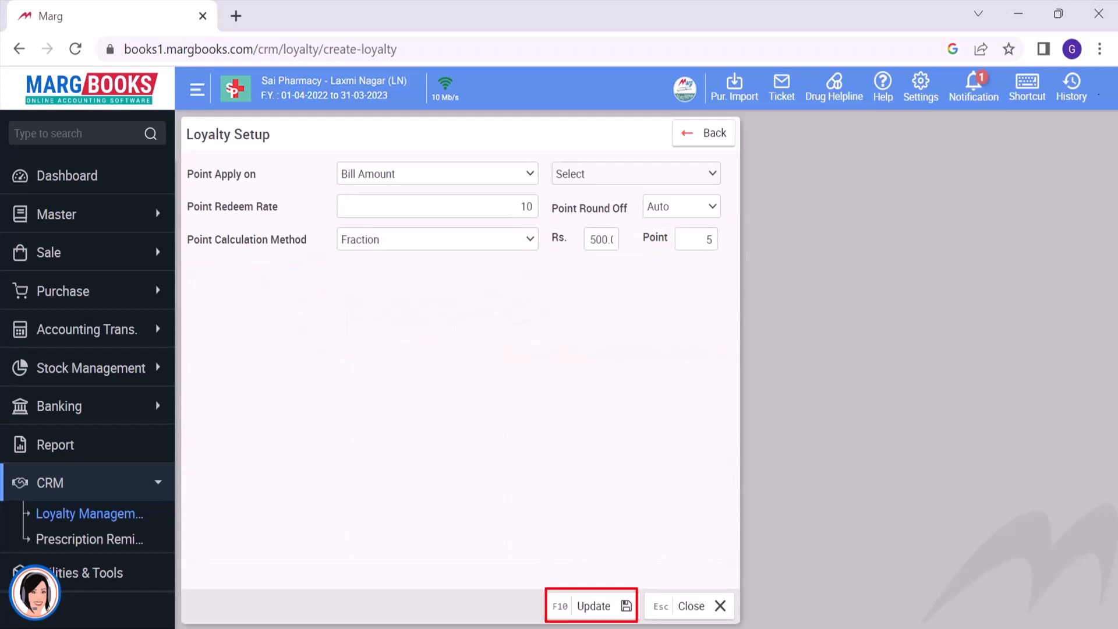
key(F10)
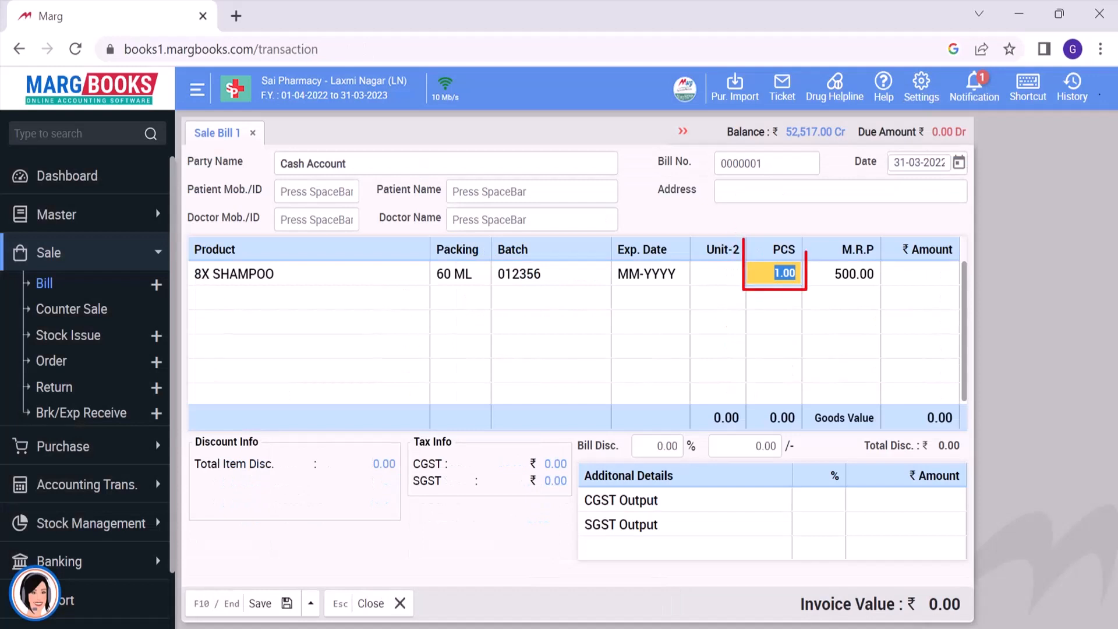
Step: Bill 3 pieces of 8X SHAMPOO to the Cash Account with the patient and doctor details, and save the sale bill
key(Return)
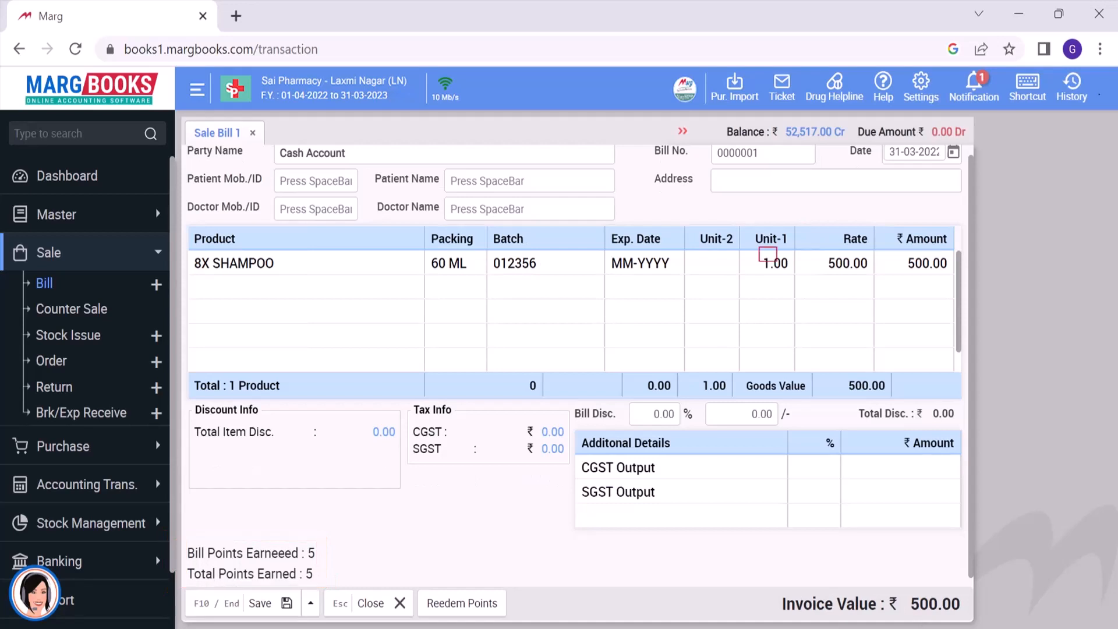
click(766, 263)
text(3)
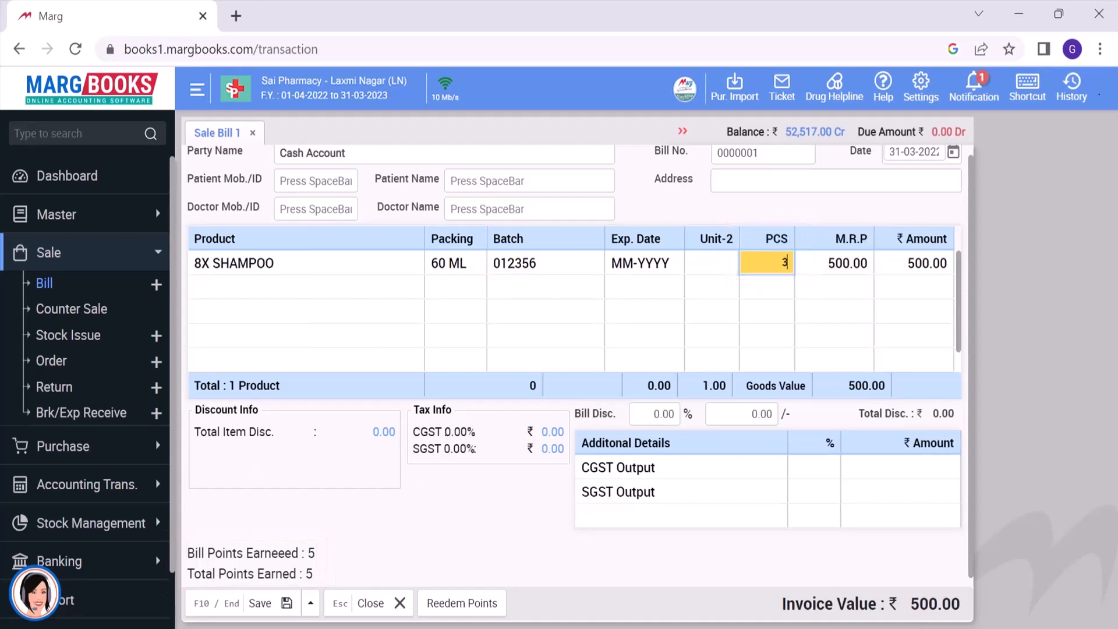
key(Return)
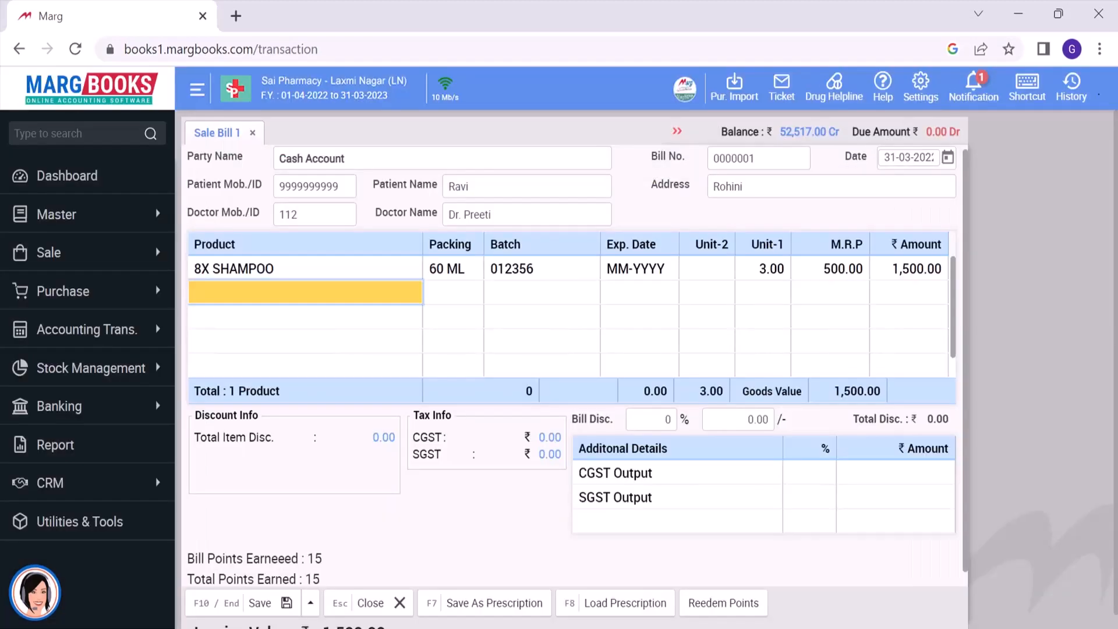
click(287, 602)
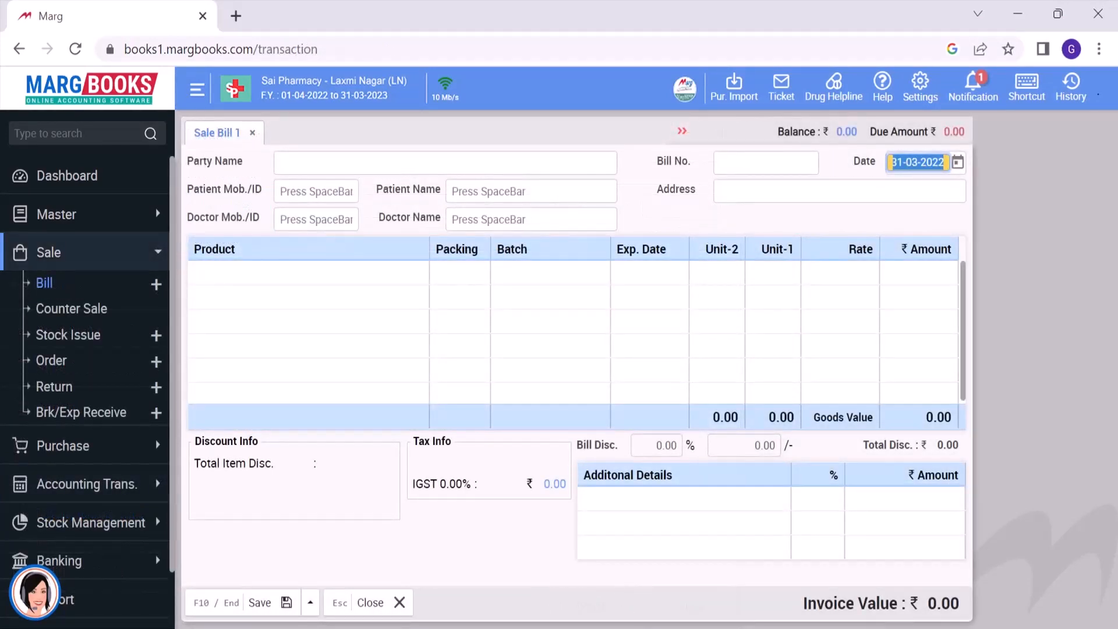
Step: Start another sale bill for the Cash Account and the same patient with one piece of A TO Z DROPS
key(Return)
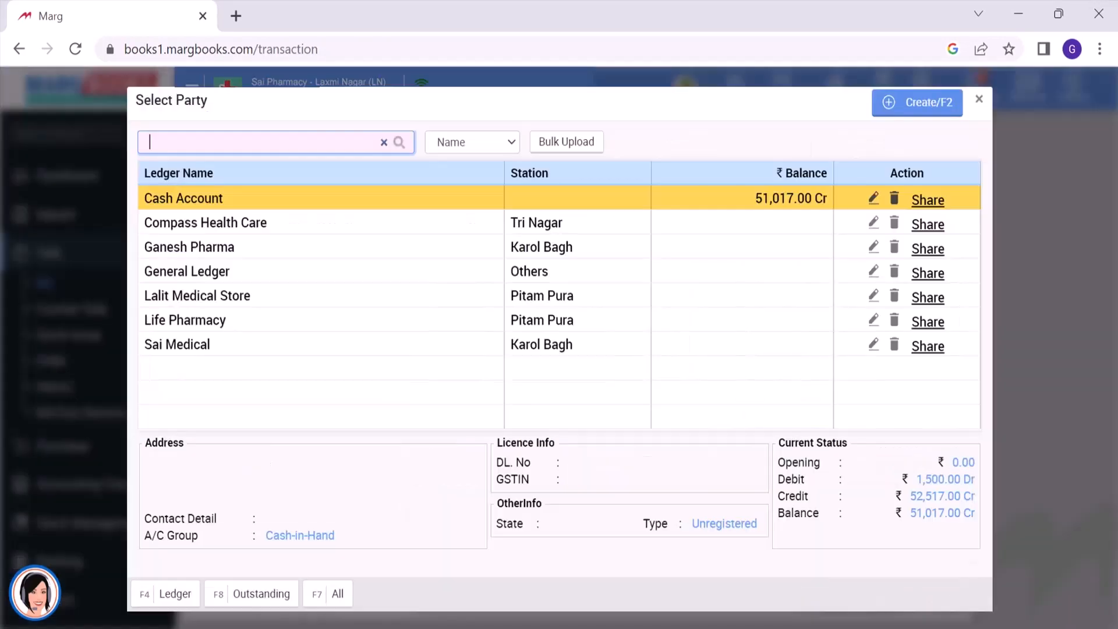
key(Return)
key(Return)
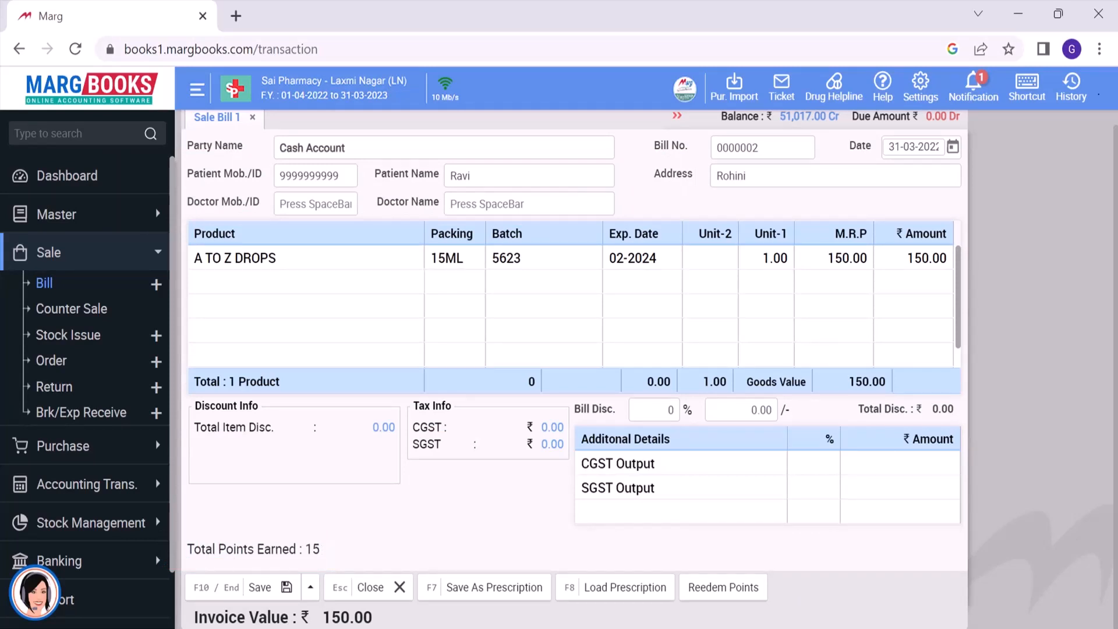
Step: Redeem 5 loyalty points on the A TO Z DROPS bill, with the redemption type set to No
click(726, 591)
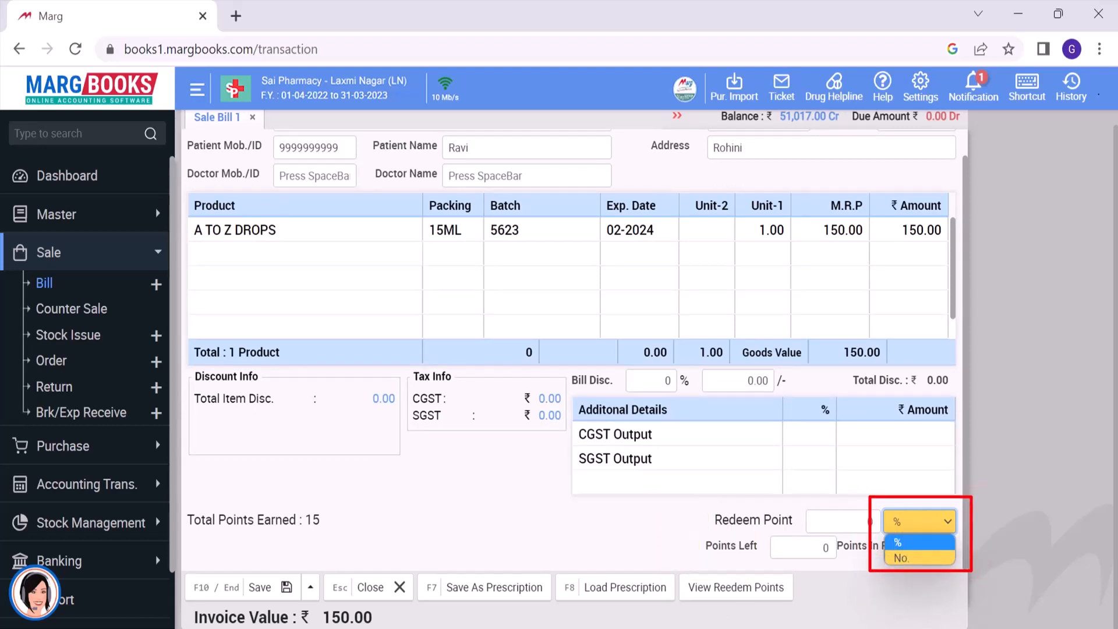
key(Down)
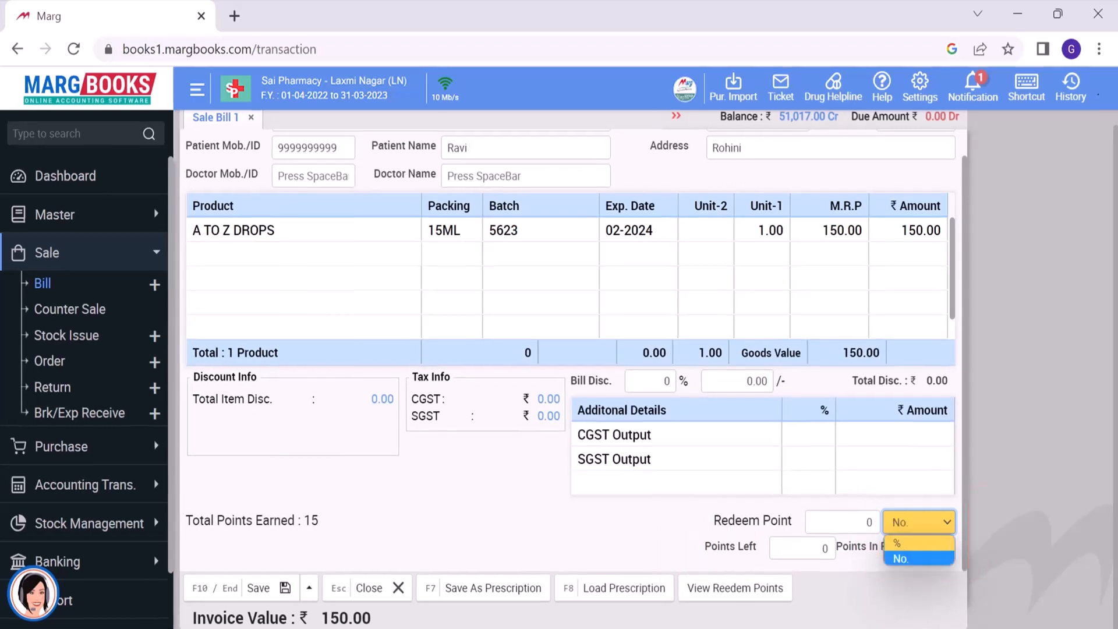
key(Return)
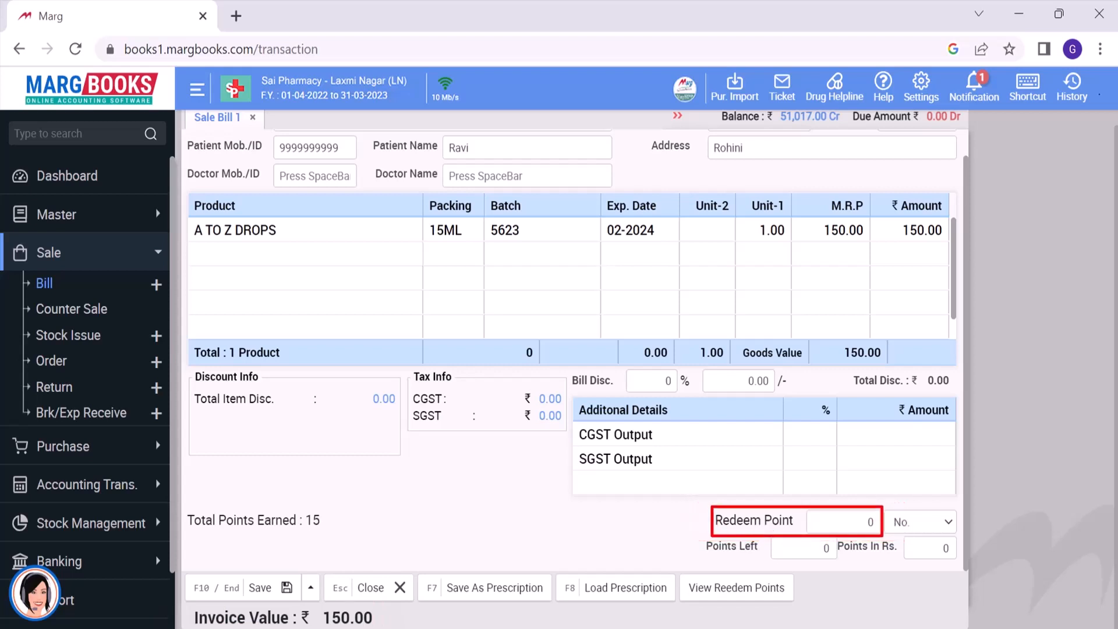
text(5)
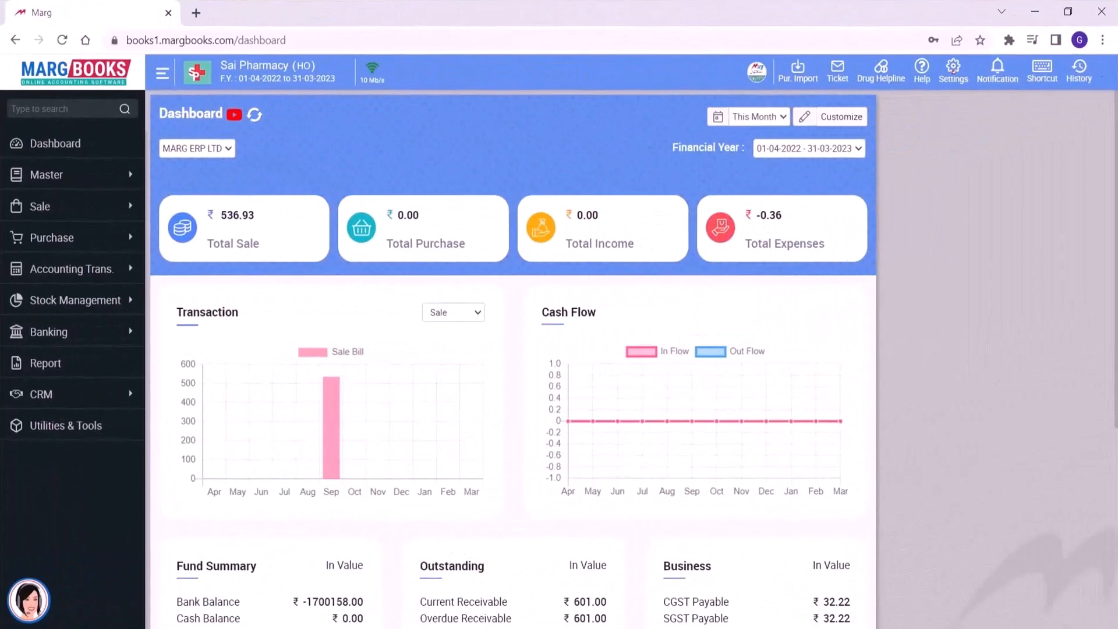
Step: Configure User Access & Privileges by creating a new role named Executive with a description of its privileges
click(952, 69)
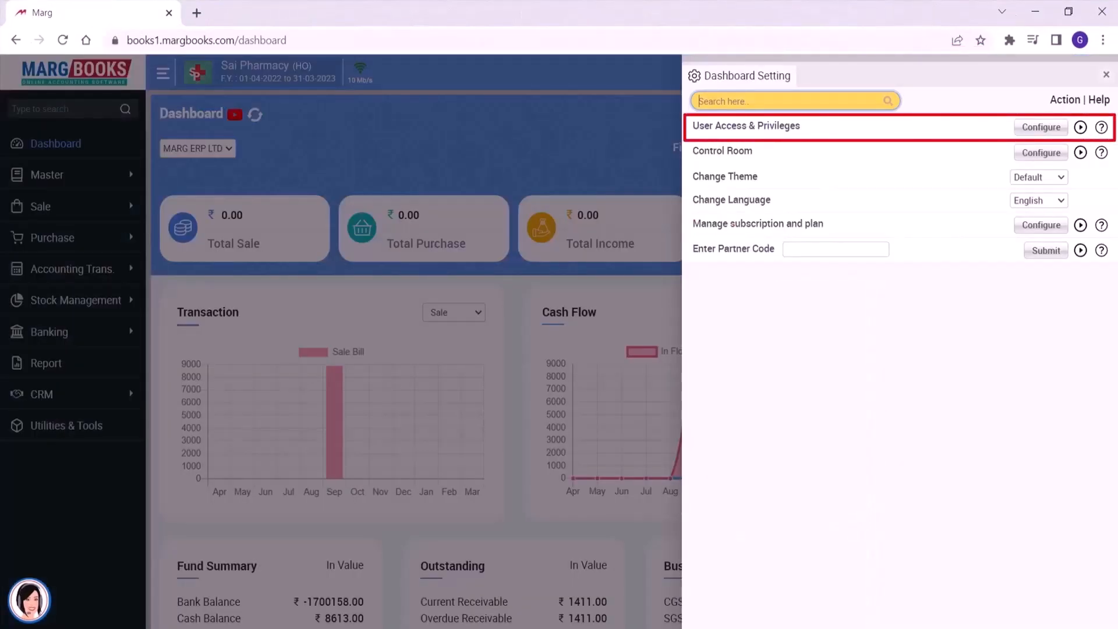
click(1040, 130)
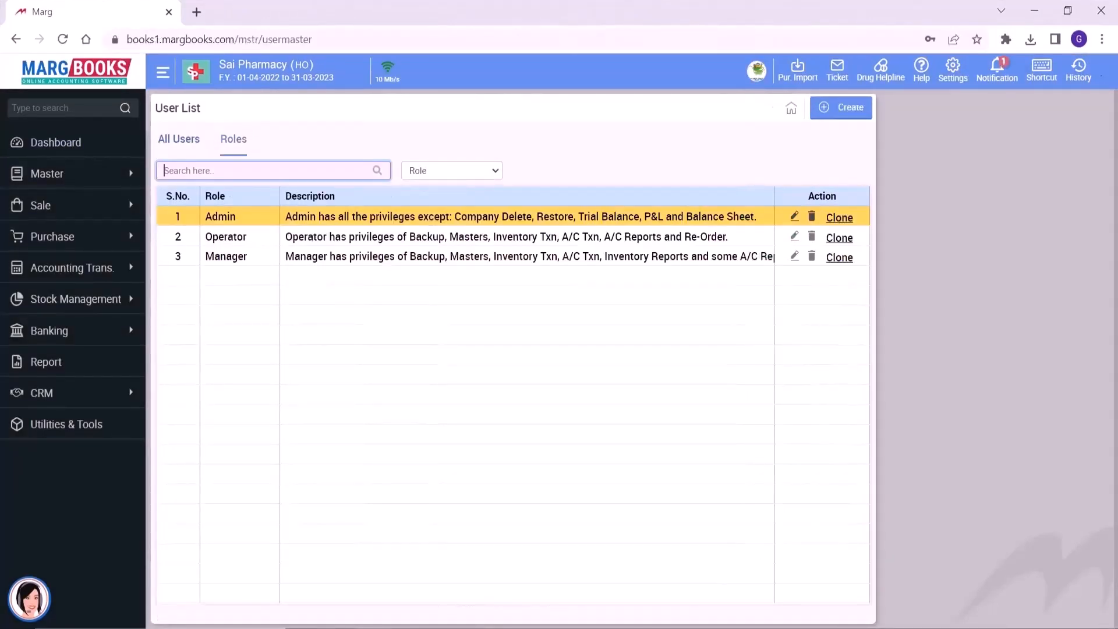
click(841, 113)
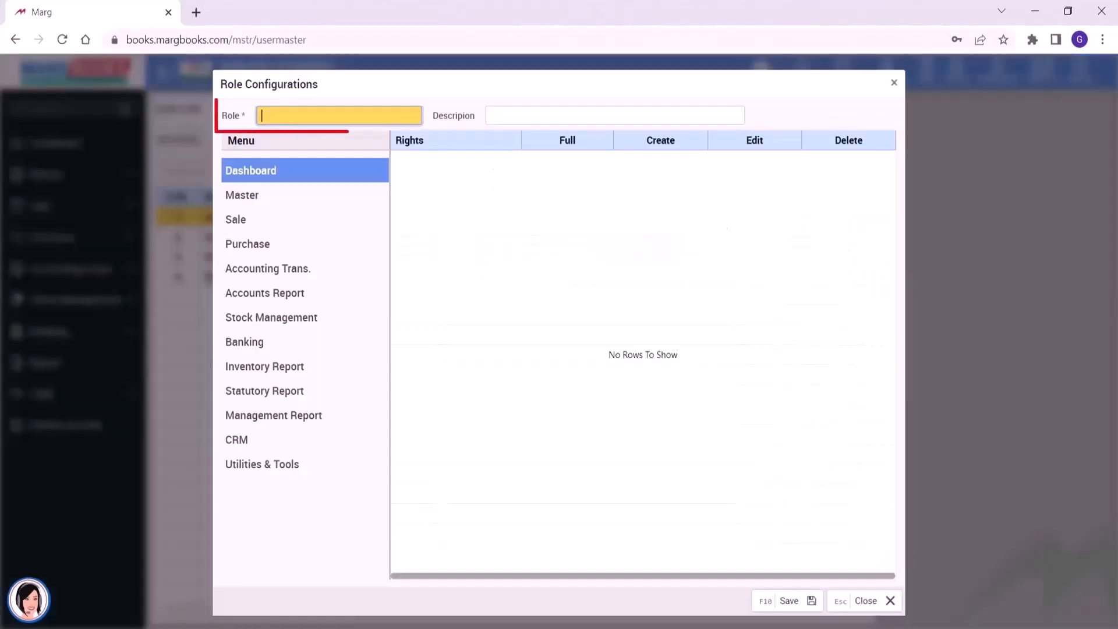
text(Executive)
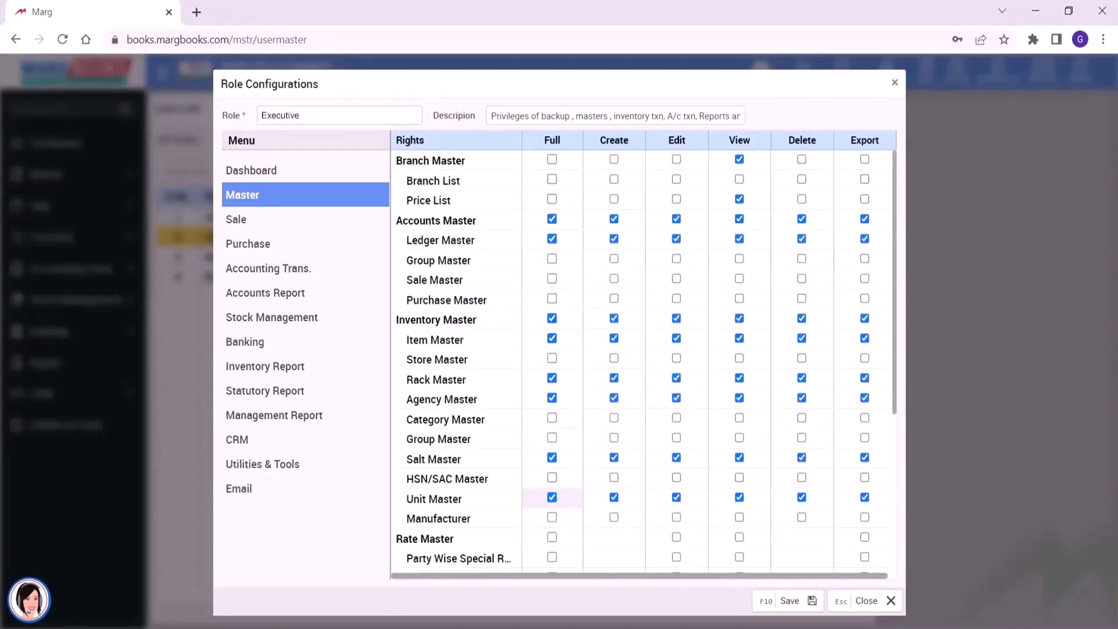
Step: Set the Executive role's rights for Sale, Purchase, Accounting Trans., Accounts Report, Stock Management and Statutory Report, and save the role
click(236, 219)
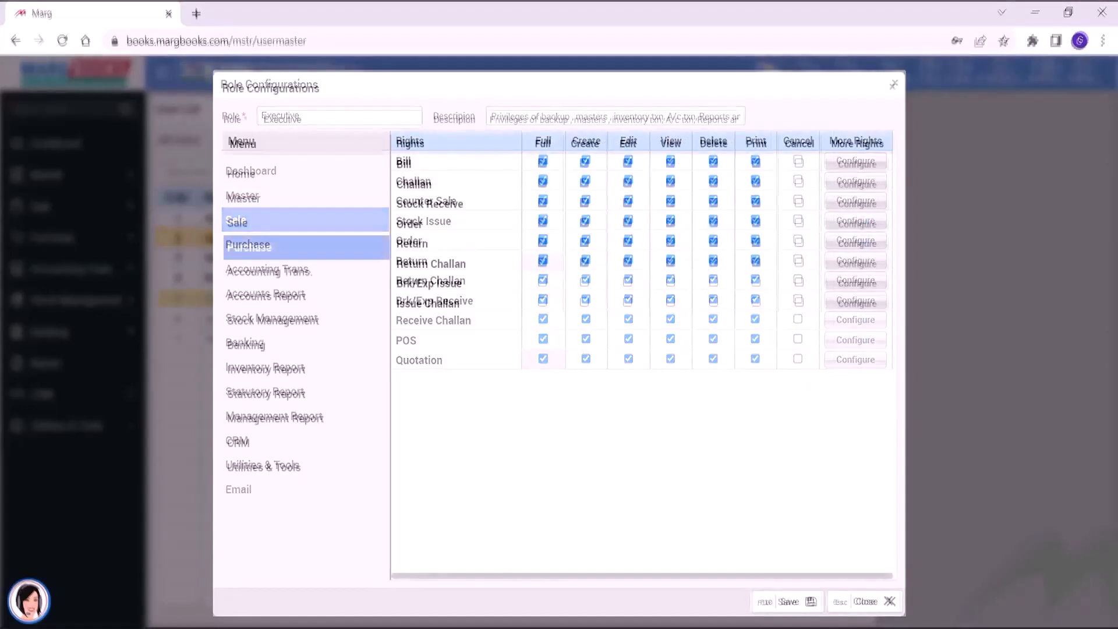
click(247, 244)
click(270, 271)
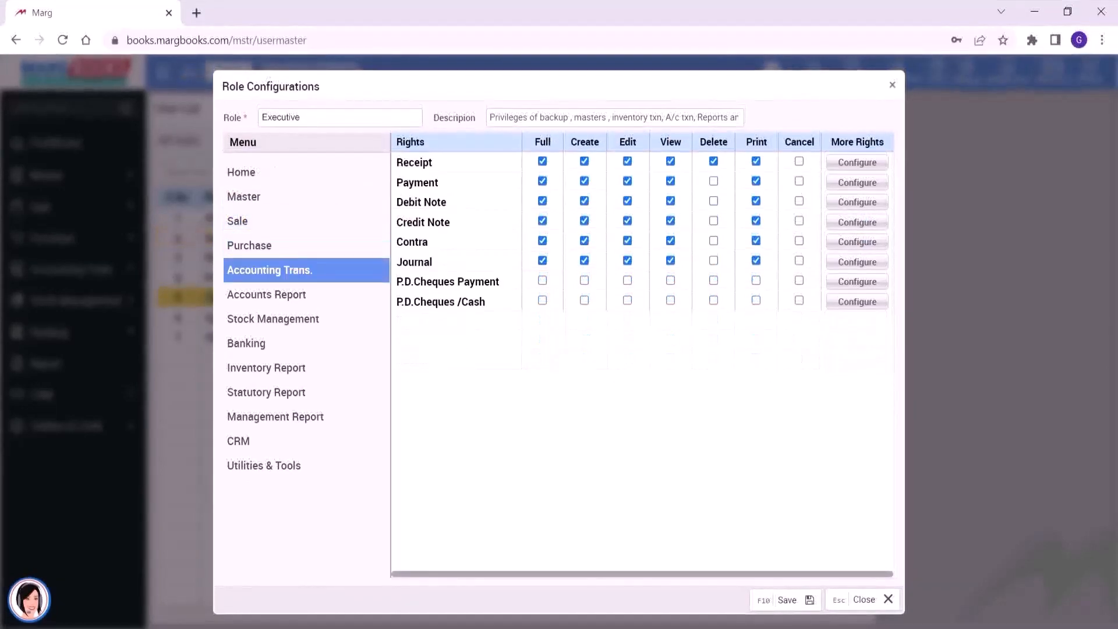
click(266, 294)
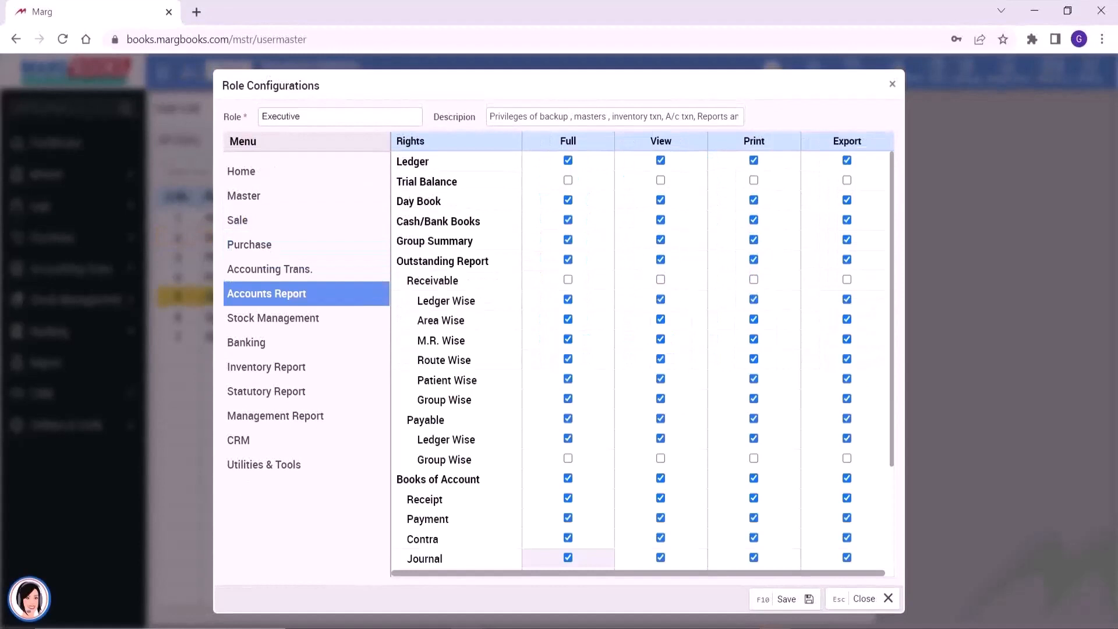
click(272, 318)
click(267, 391)
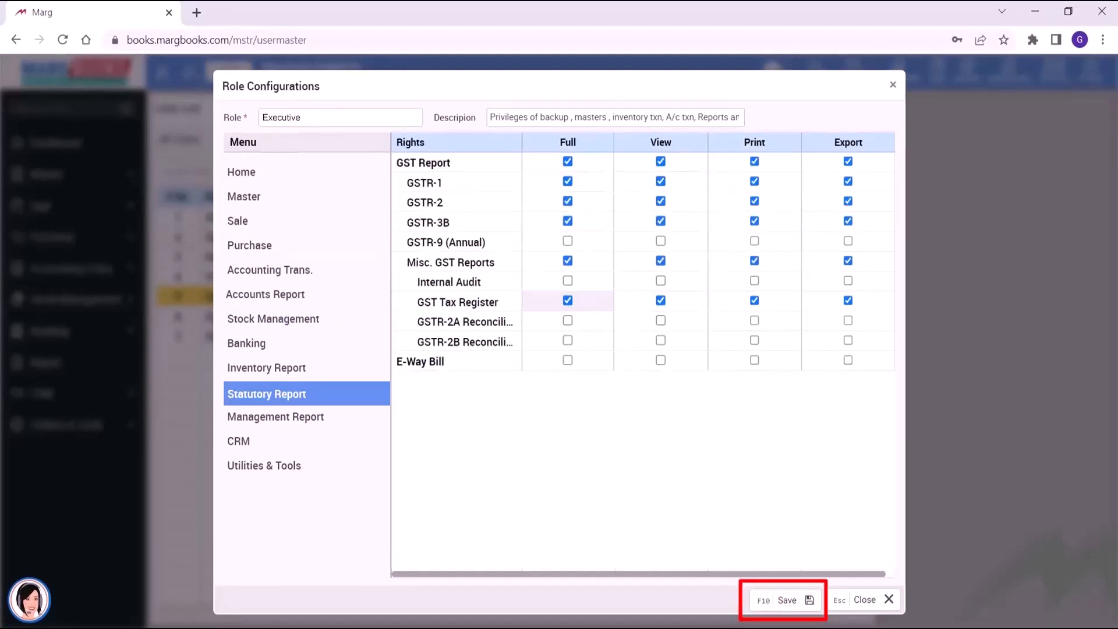
click(794, 599)
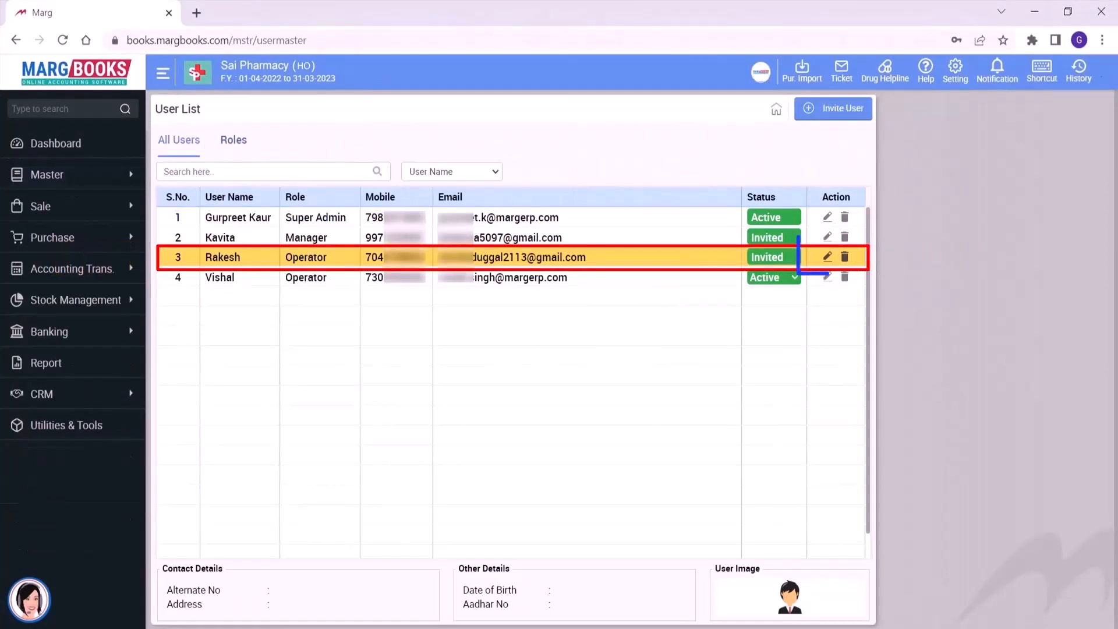
Step: Edit the third user in the user list and choose Operator as the role
click(826, 260)
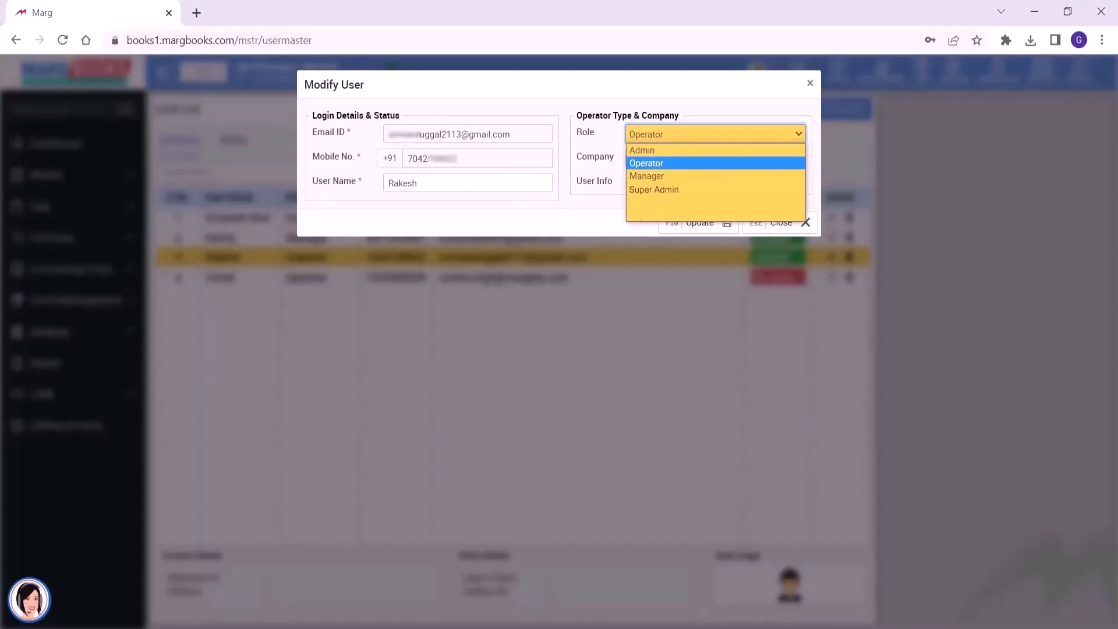
key(Return)
key(Tab)
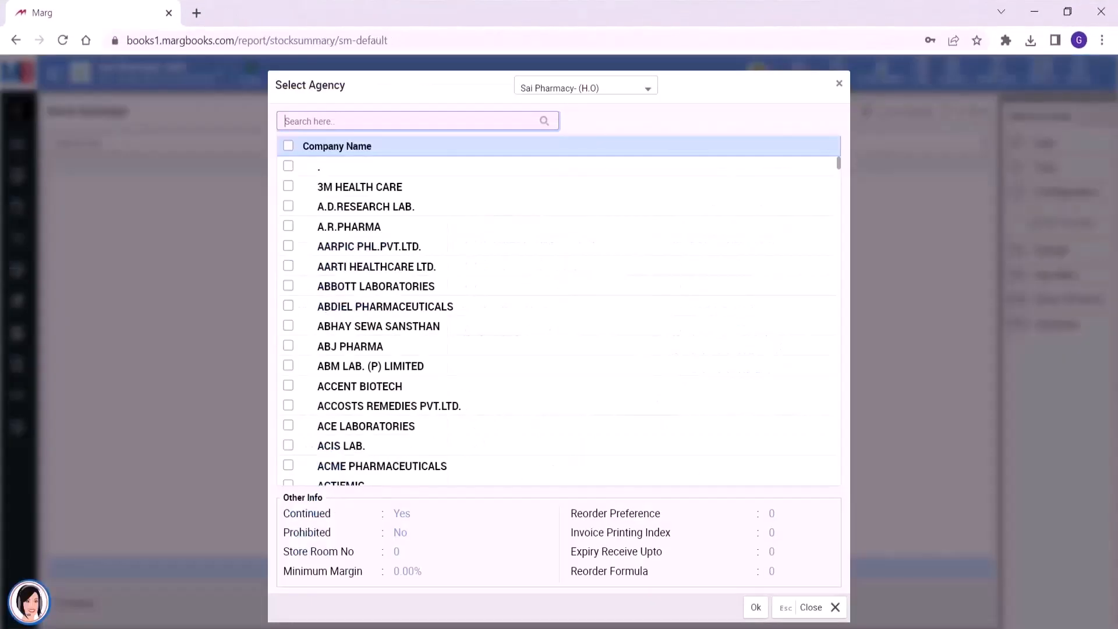
Step: Select all companies for the stock summary report and open its branch selection
click(288, 146)
click(650, 92)
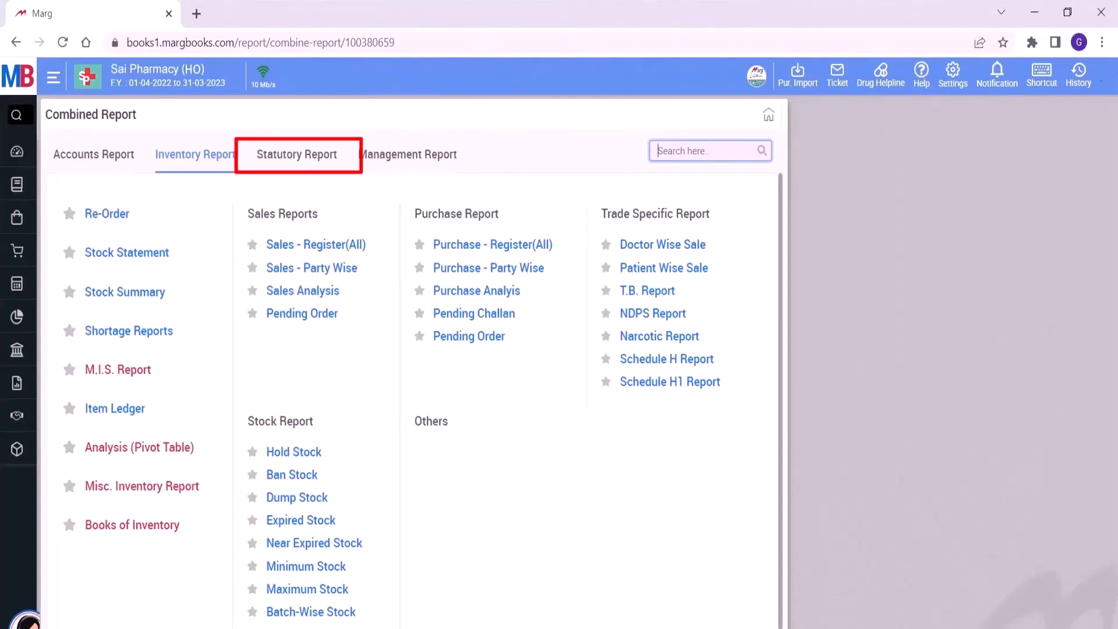
Step: Open the GSTR-1 statutory report and add the Sai Pharmacy-Laxmi Nagar branch to it
click(302, 162)
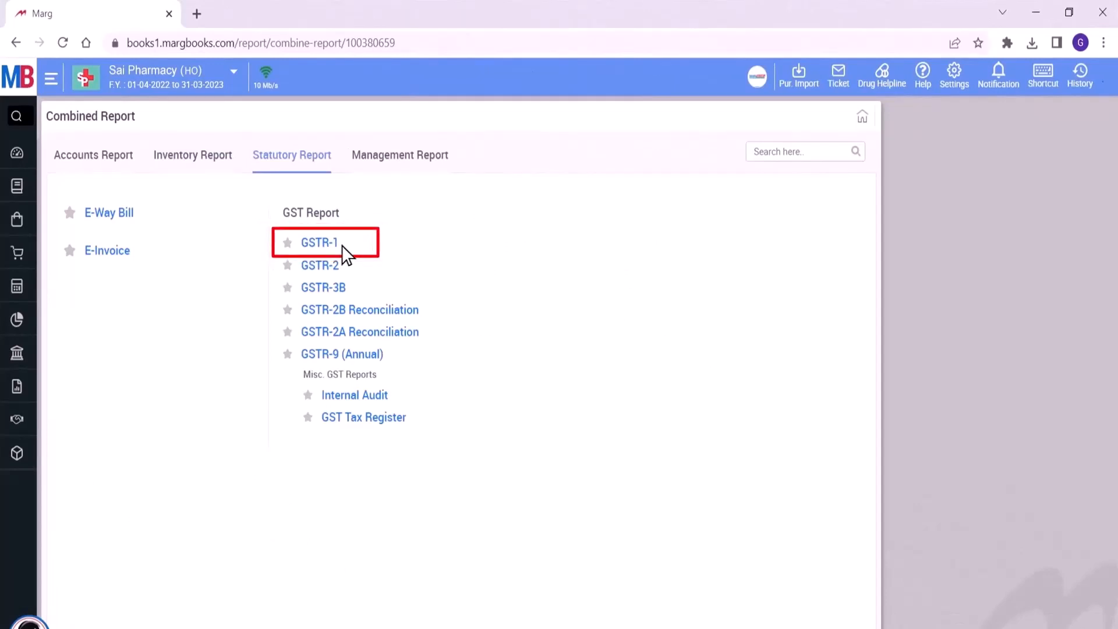
click(342, 251)
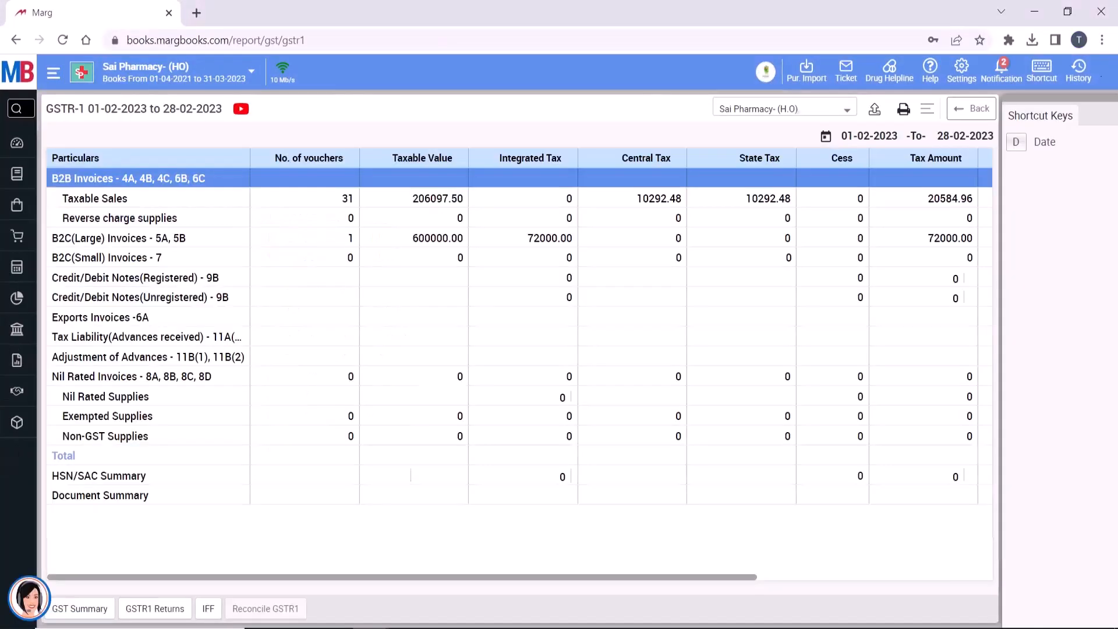
click(847, 110)
click(732, 162)
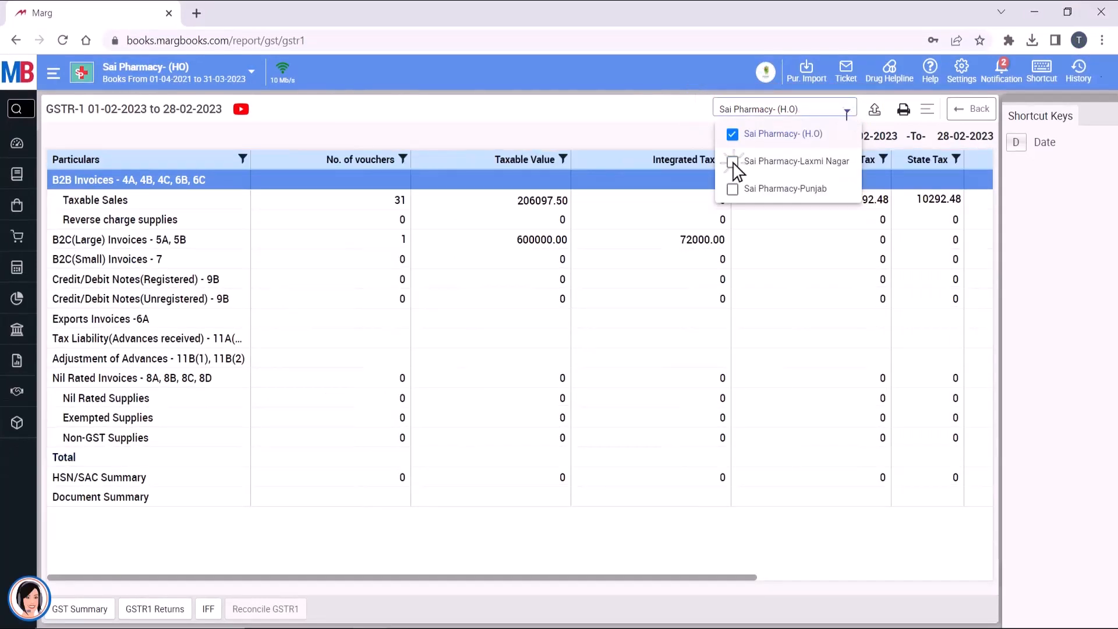